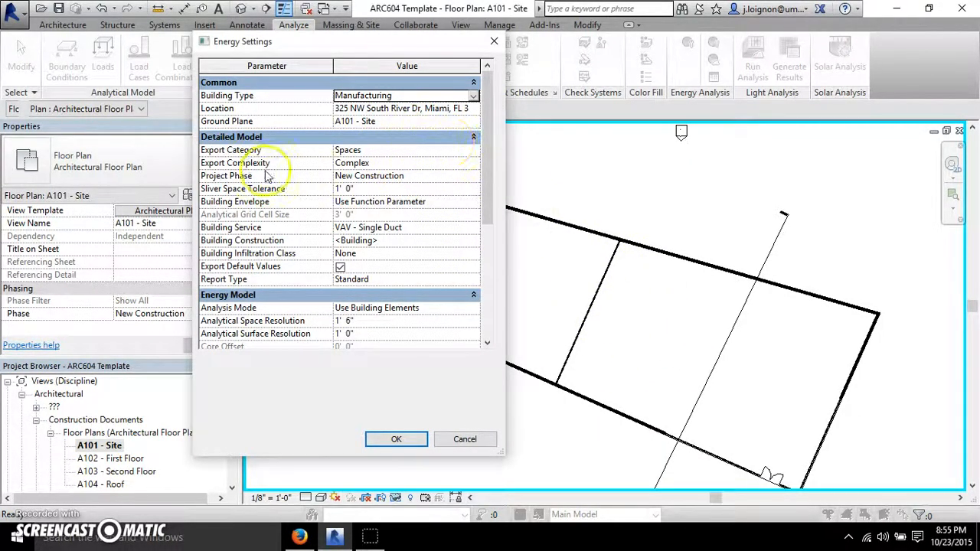
scroll(496, 152, down, 2)
scroll(498, 149, up, 2)
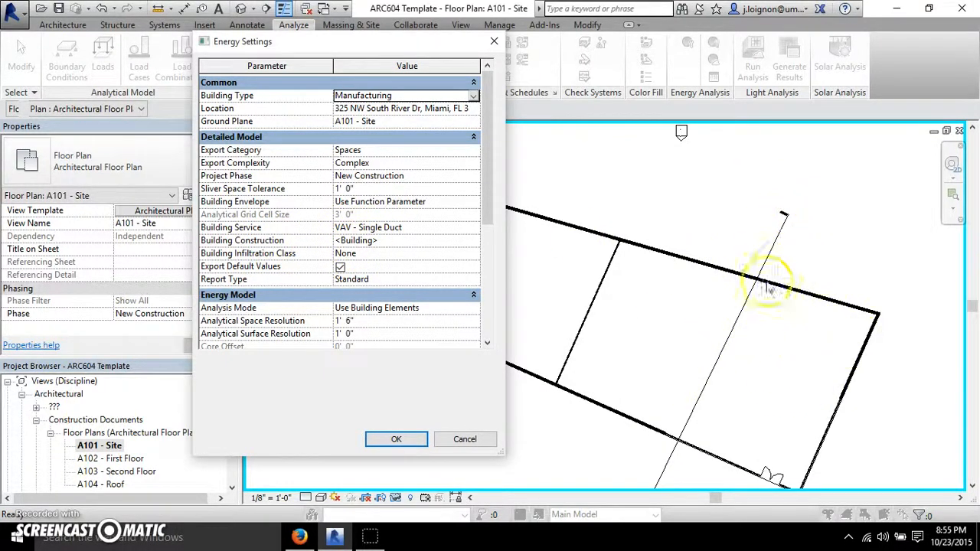
click(647, 232)
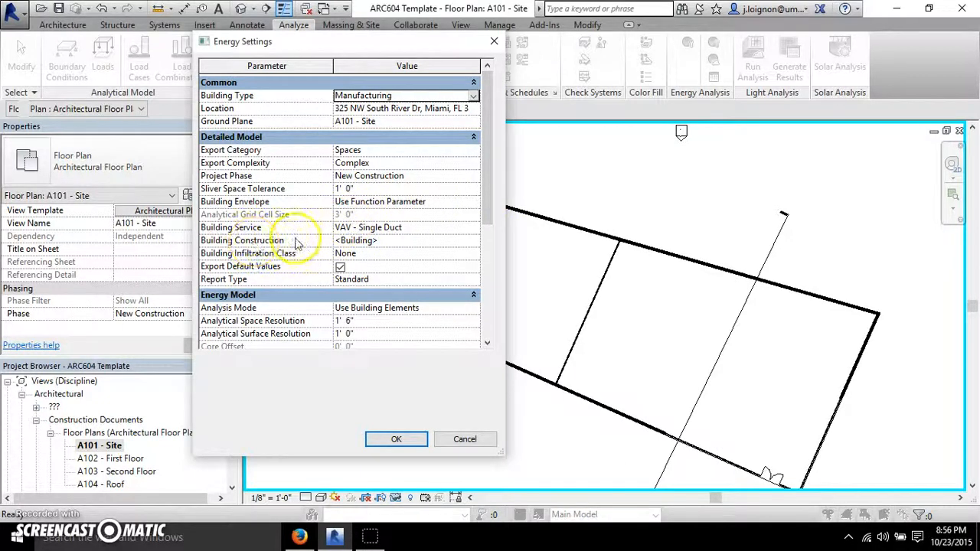
- Examine the Building Construction analysis properties, including the analytic construction options for roofs, and accept the existing selections
click(473, 244)
click(471, 243)
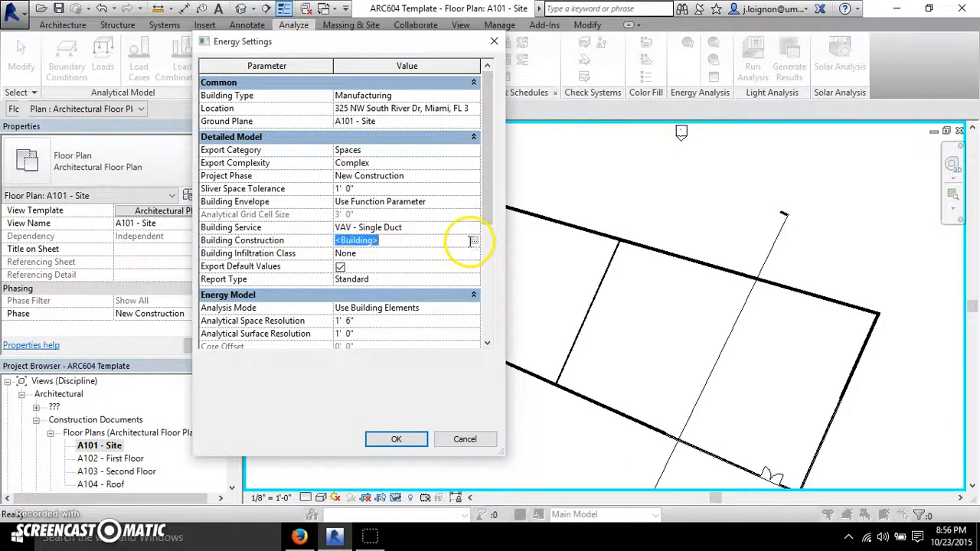
click(474, 241)
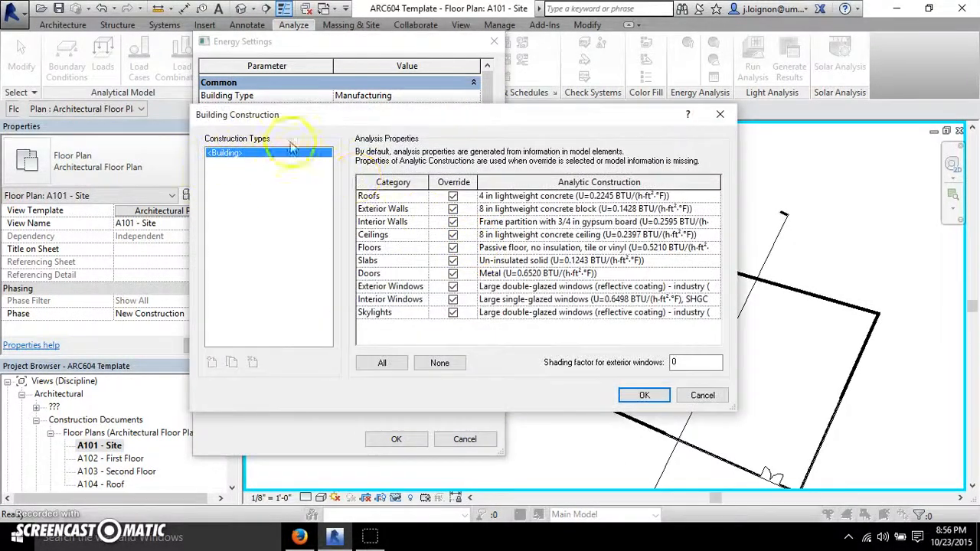
drag(318, 128, 580, 111)
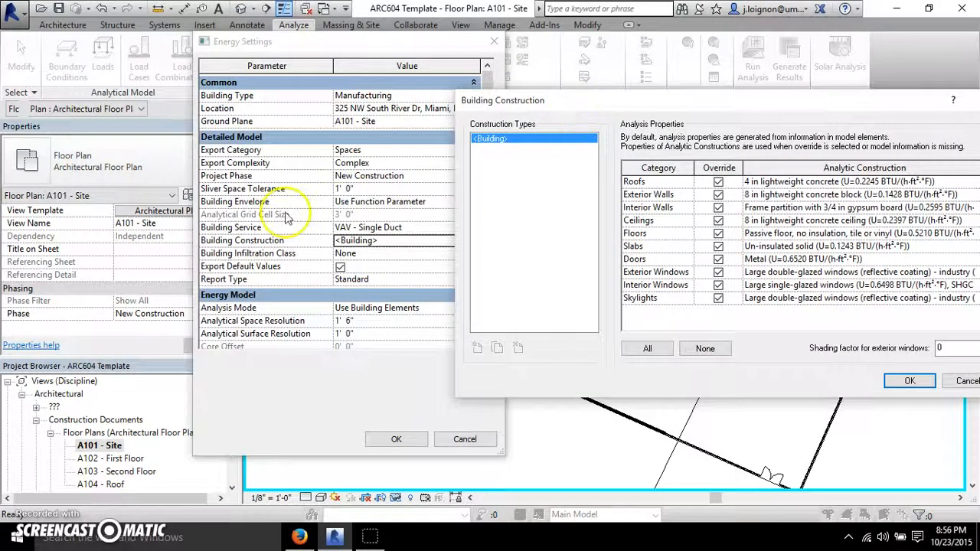
drag(673, 104, 431, 109)
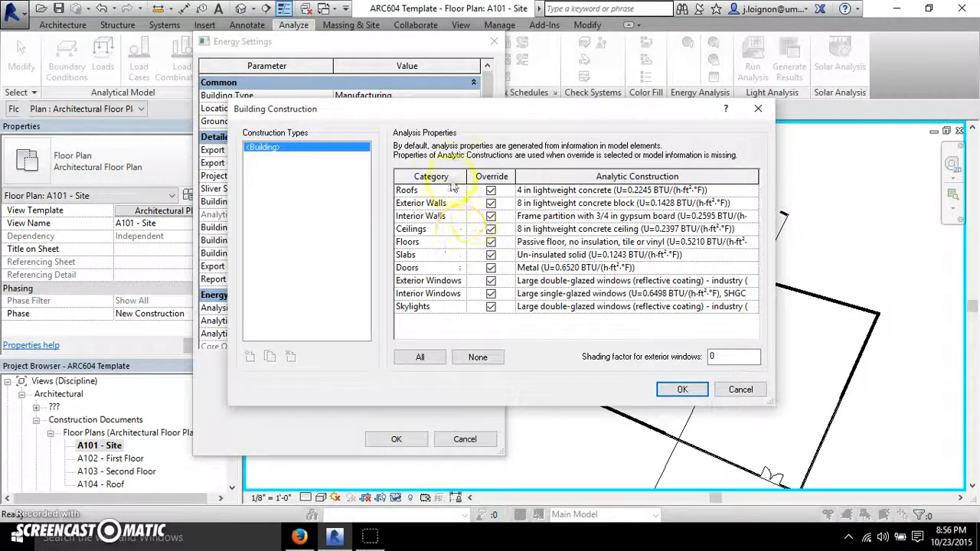
click(752, 190)
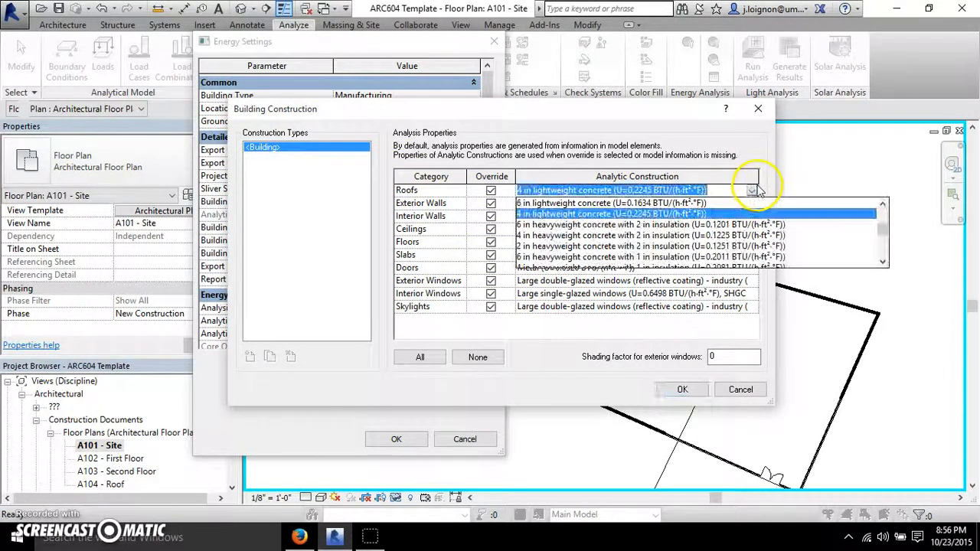
scroll(677, 241, down, 1)
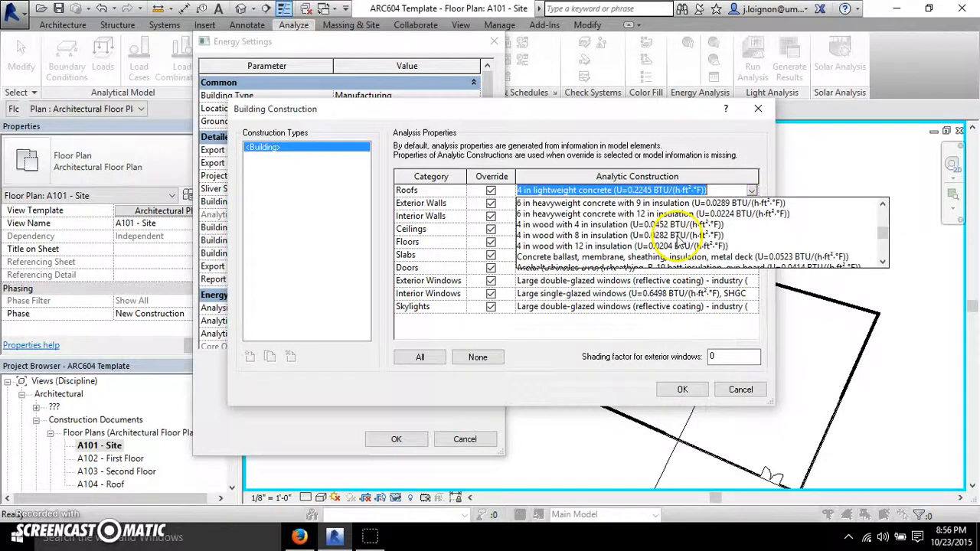
click(631, 123)
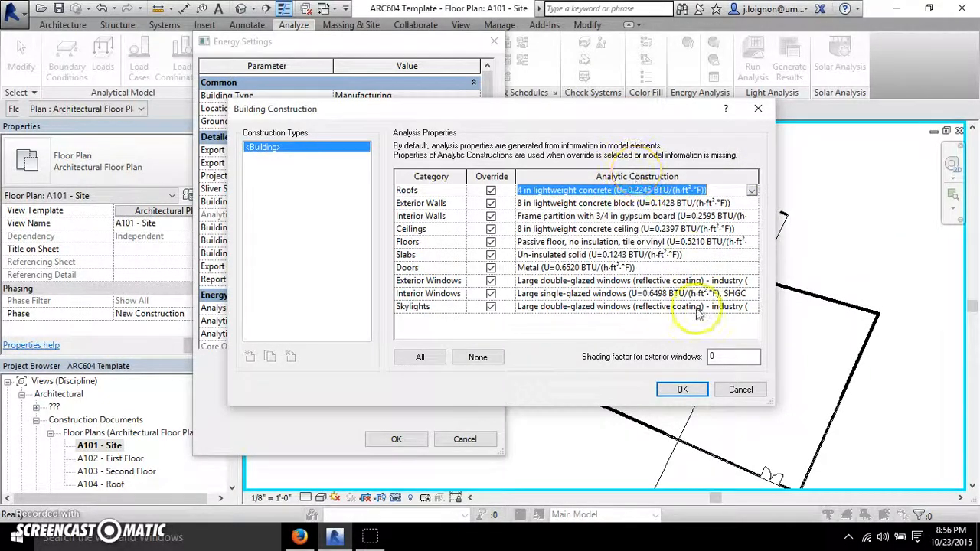
click(682, 390)
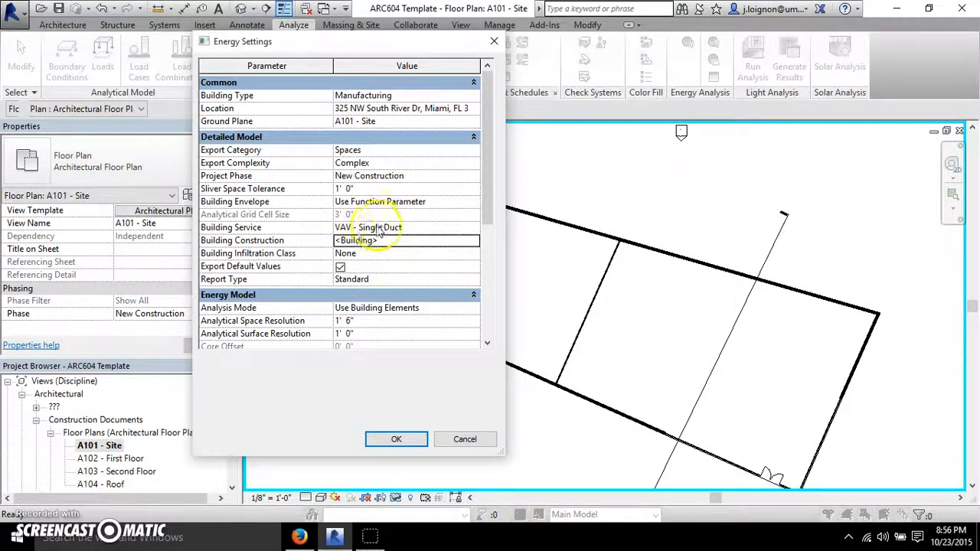
- Look through the building service options and choose VAV - Single Duct
click(472, 229)
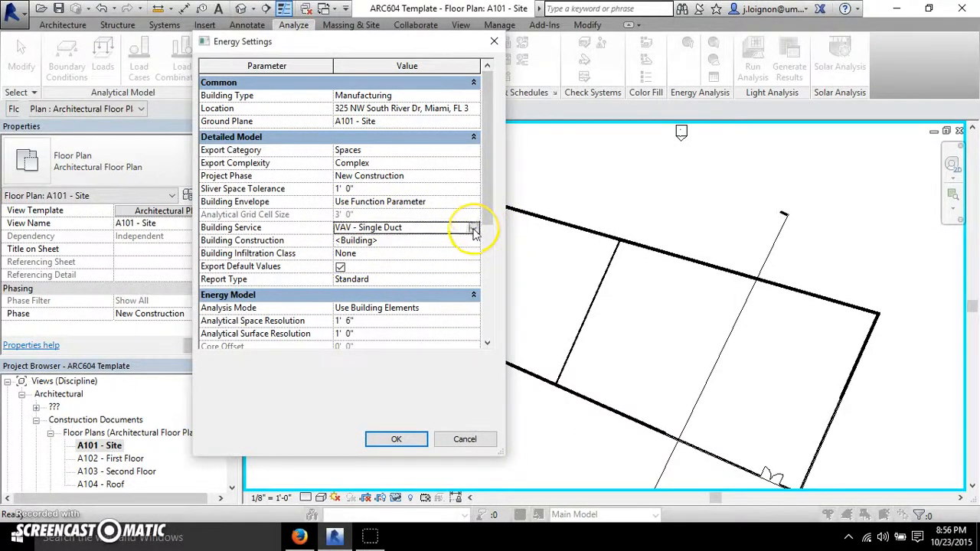
click(472, 228)
scroll(433, 276, up, 3)
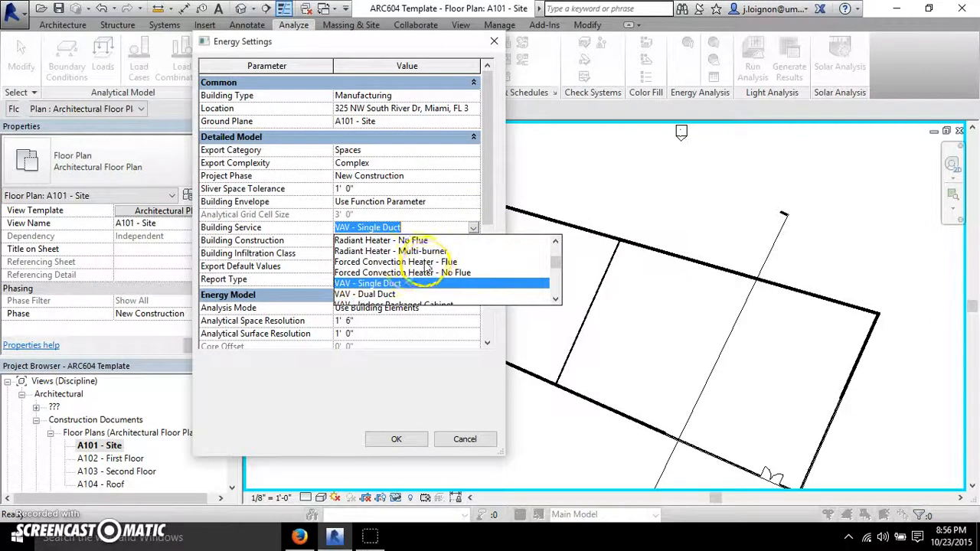
scroll(394, 265, down, 5)
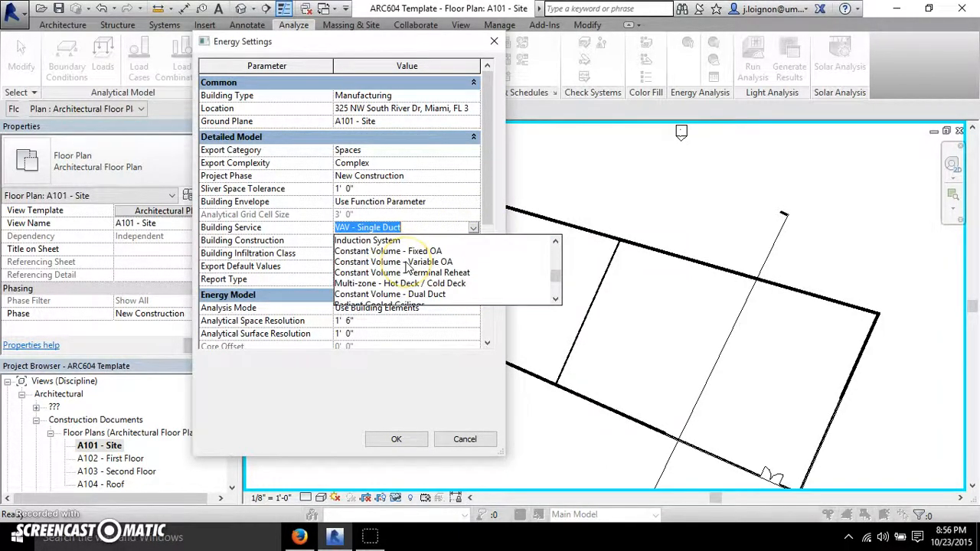
scroll(407, 265, down, 3)
scroll(409, 265, down, 3)
scroll(412, 266, up, 10)
click(428, 264)
scroll(390, 276, down, 2)
click(369, 285)
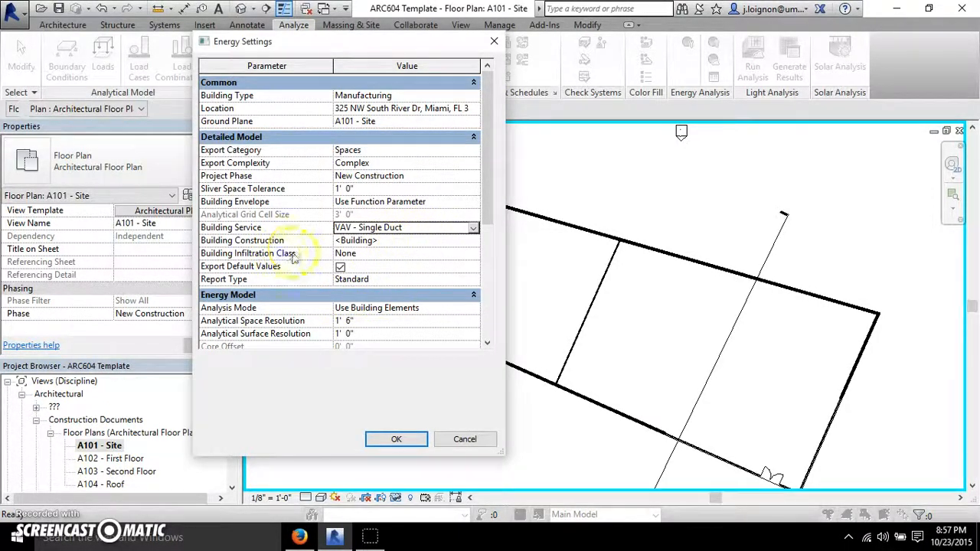
- Set the building infiltration class to Medium in the energy settings
click(474, 254)
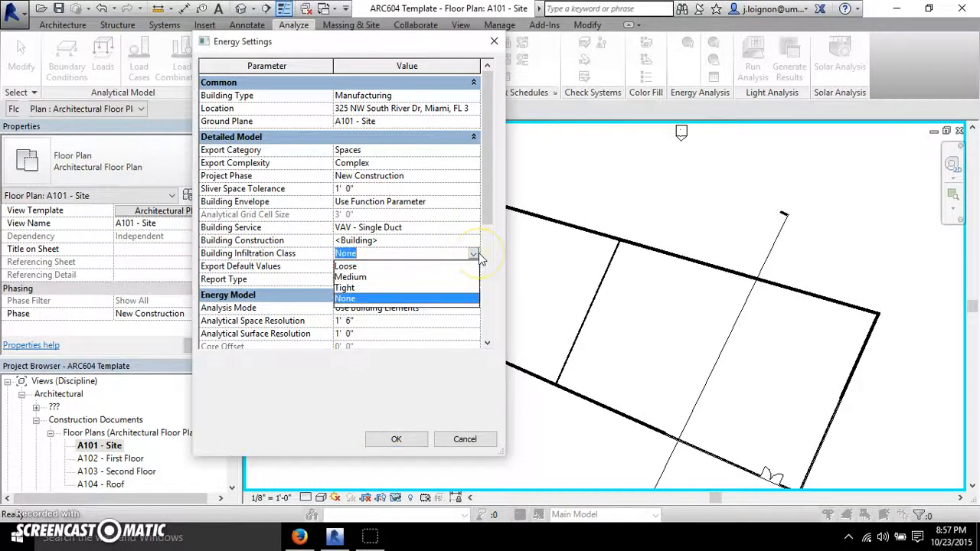
click(376, 277)
click(465, 254)
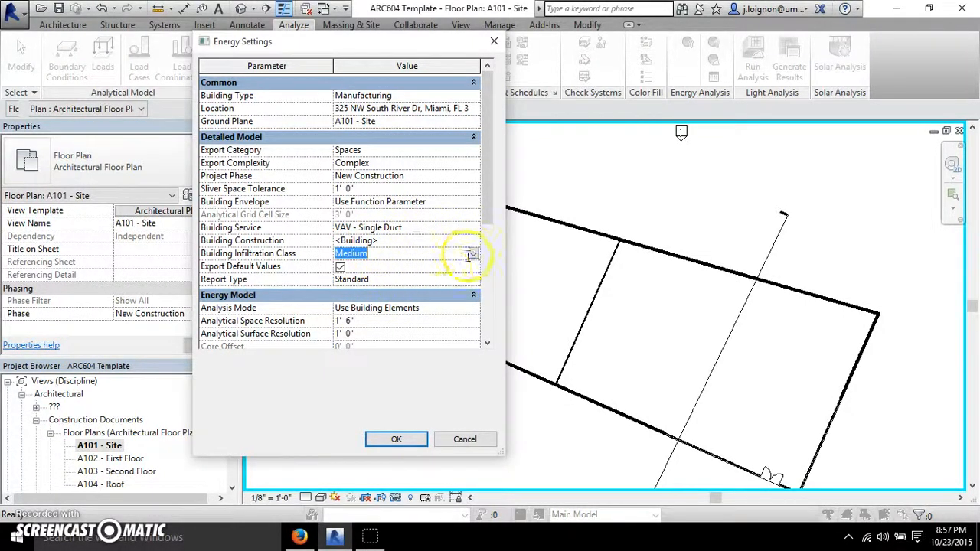
- Set the report type of the detailed model to Detailed
click(449, 279)
click(472, 278)
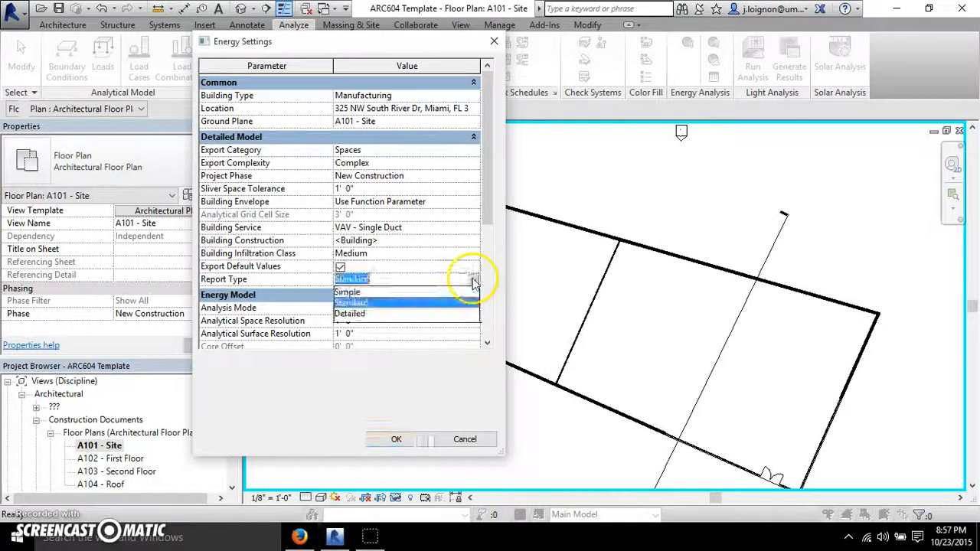
click(378, 315)
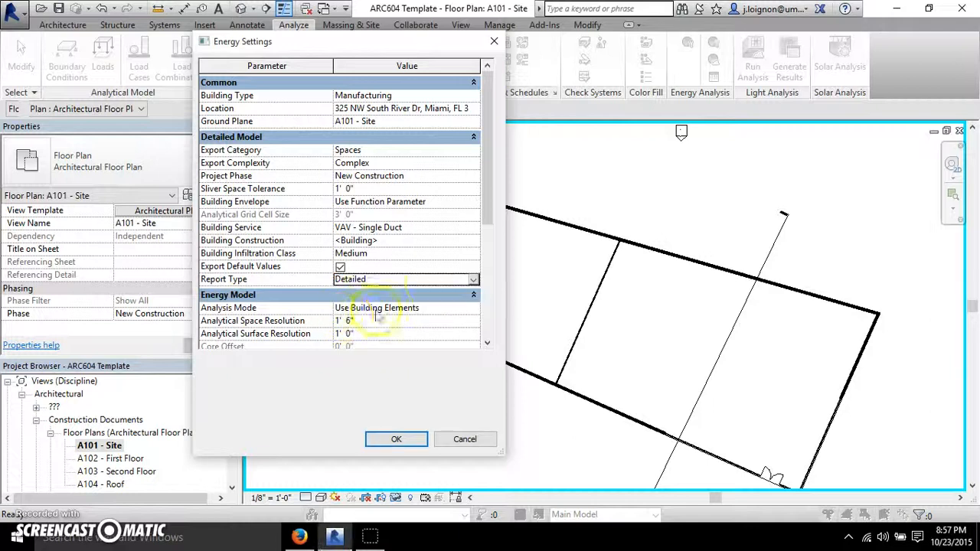
click(474, 279)
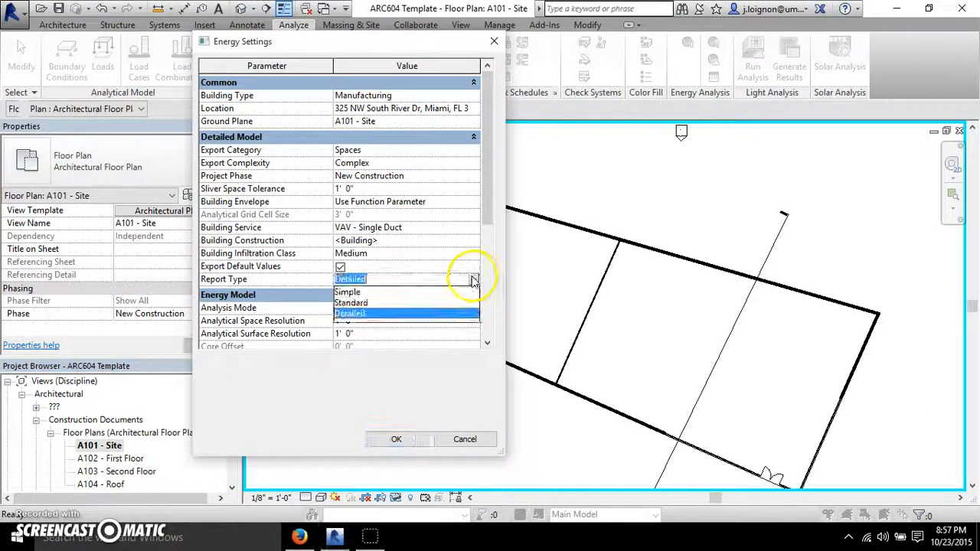
click(382, 315)
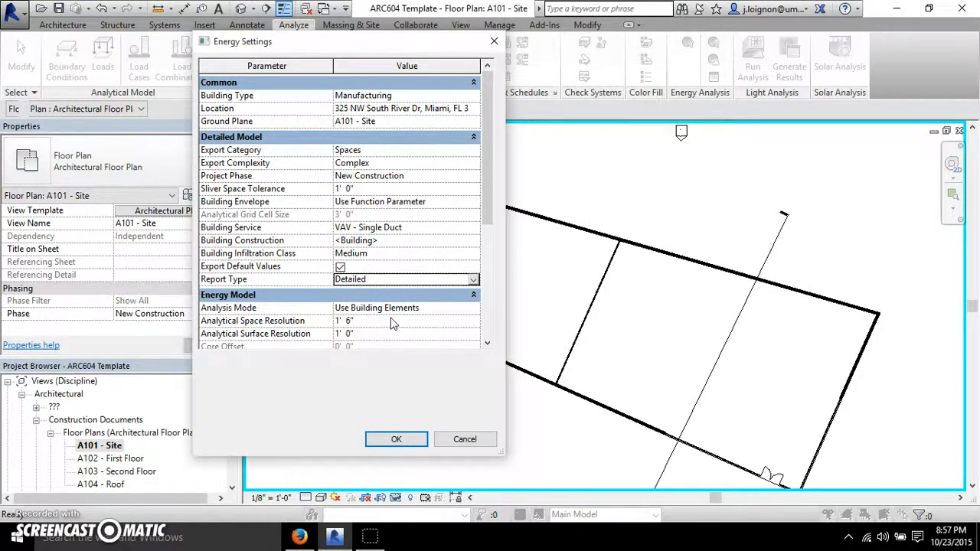
- Choose Use Building Elements as the energy model's analysis mode and check the analytical resolutions and sliver space tolerance
scroll(391, 323, down, 1)
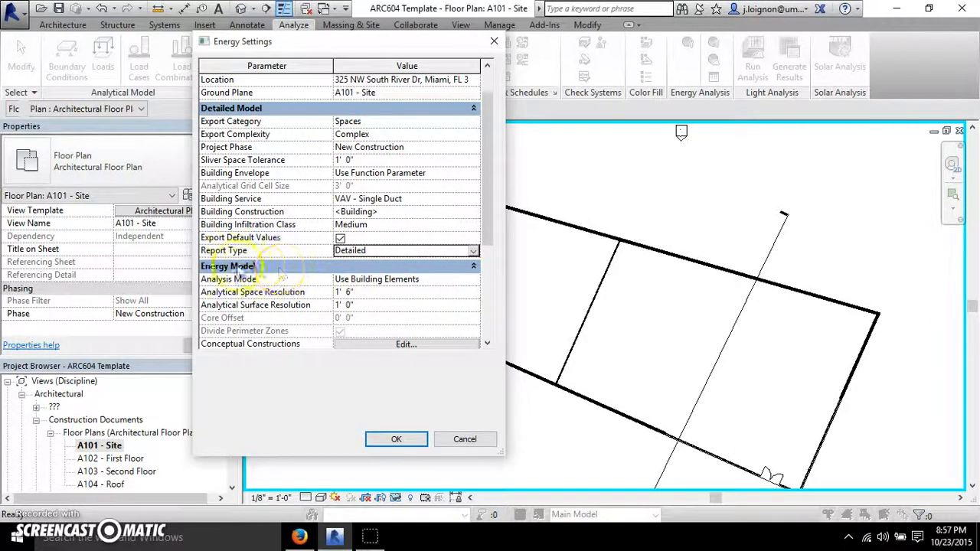
click(473, 280)
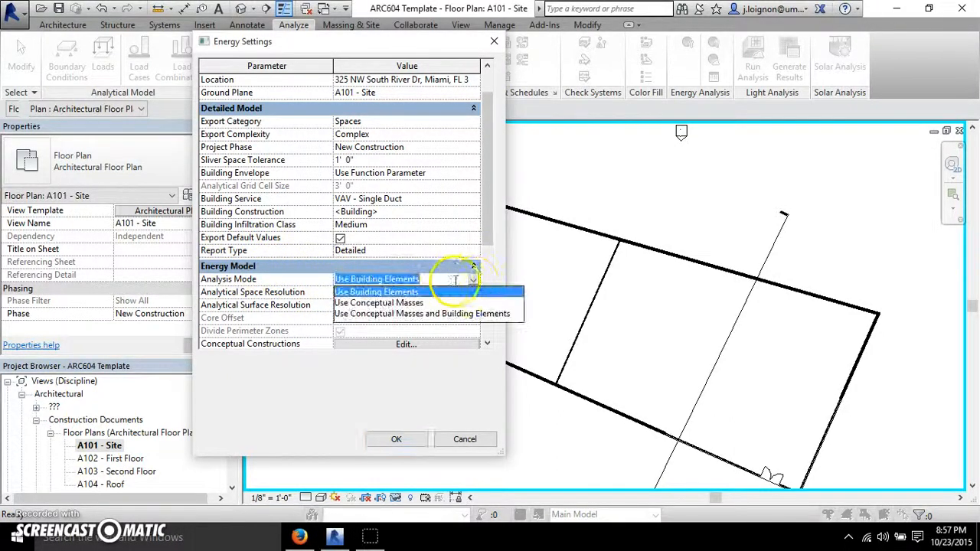
click(397, 297)
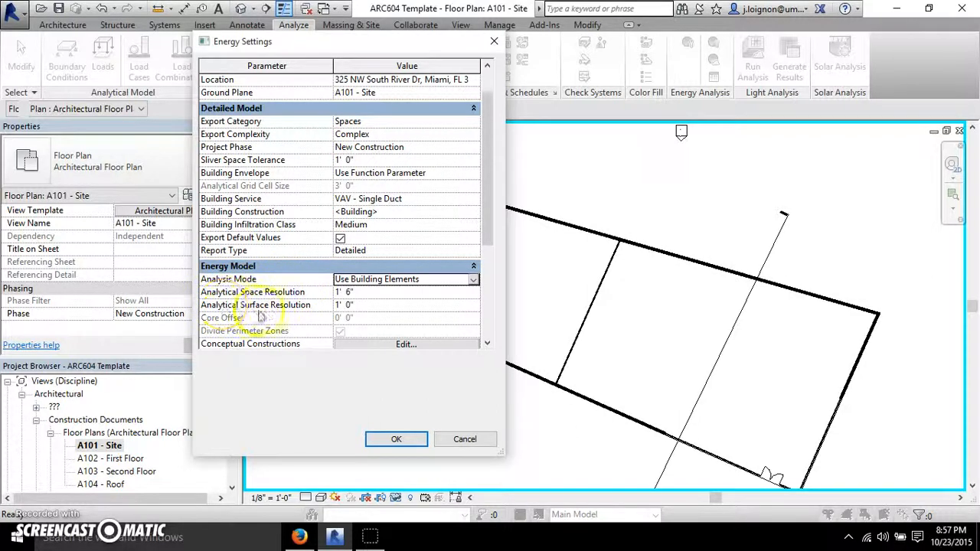
click(344, 305)
click(344, 291)
click(372, 160)
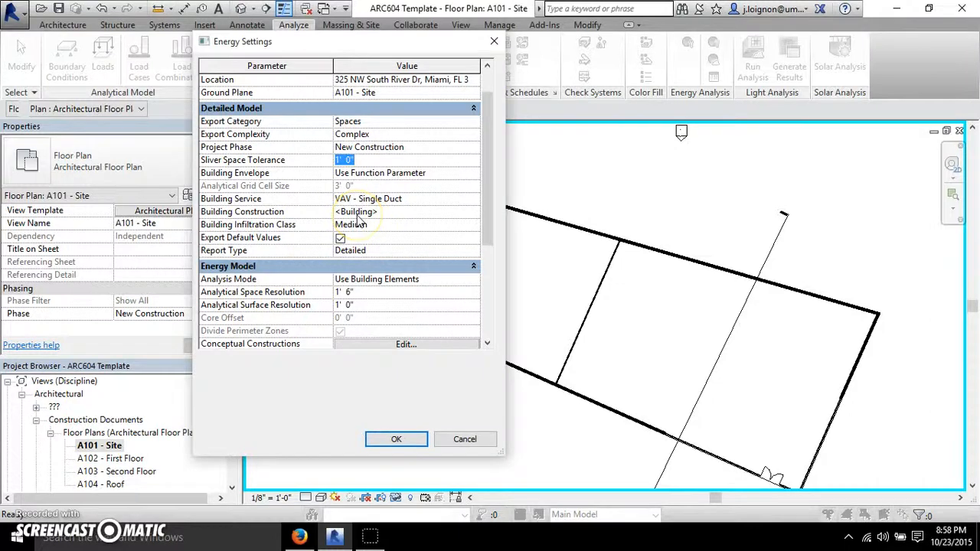
- Set the building operating schedule to 12/7 Facility and the HVAC system to Central VAV, Electric Resistance Heat, Chiller 5.96 COP
scroll(358, 219, down, 3)
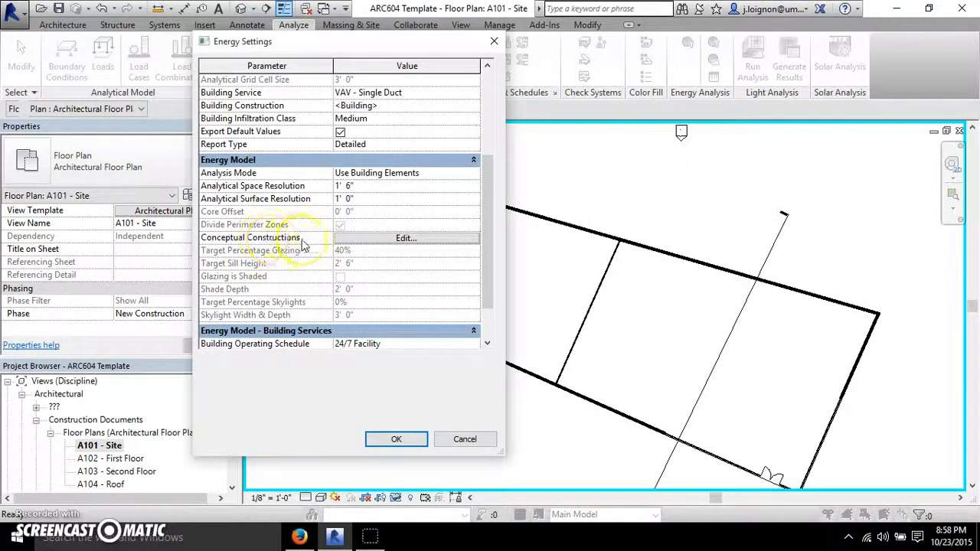
scroll(339, 245, up, 3)
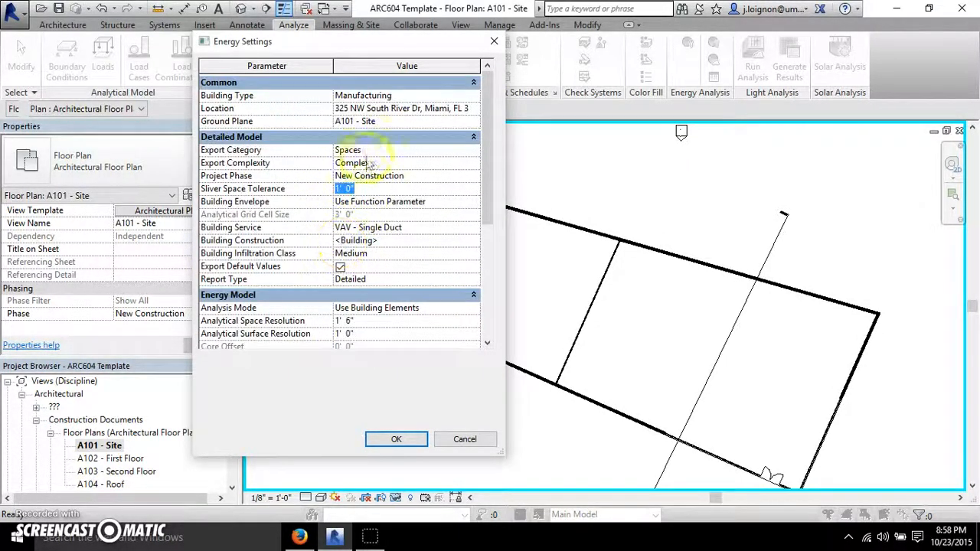
scroll(367, 184, down, 3)
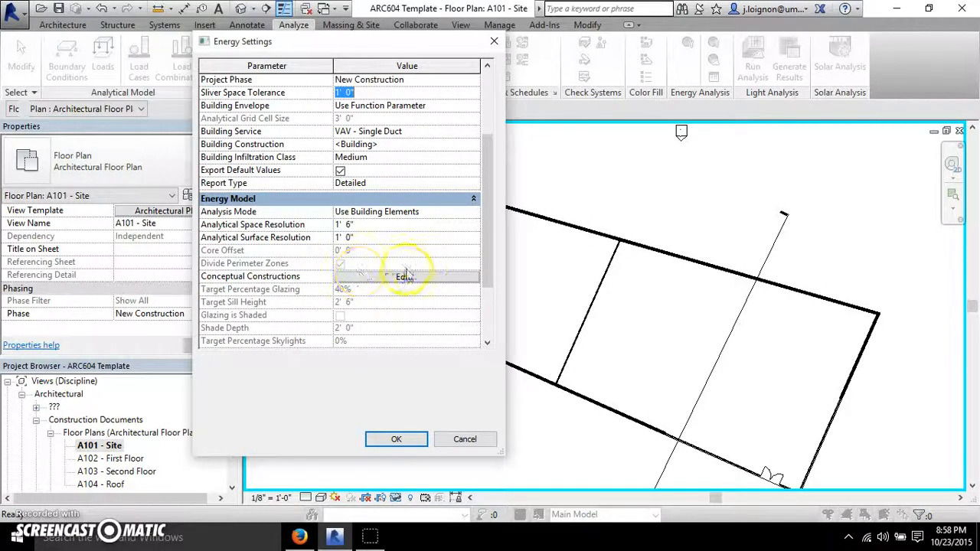
scroll(404, 277, down, 2)
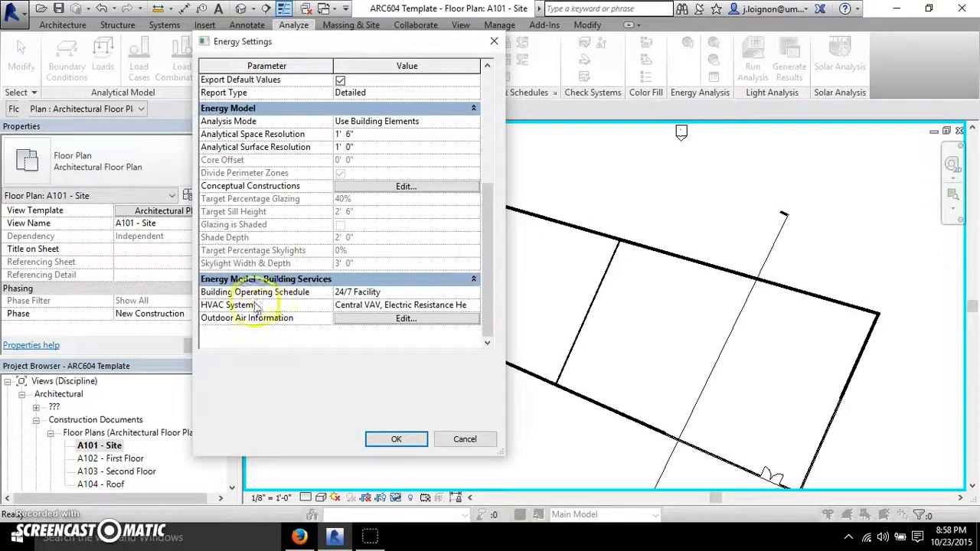
click(473, 291)
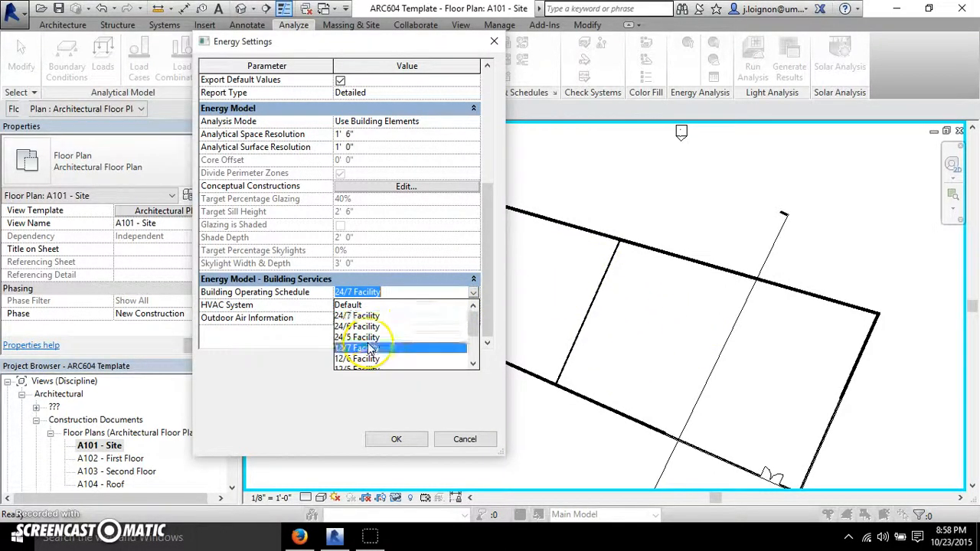
click(406, 348)
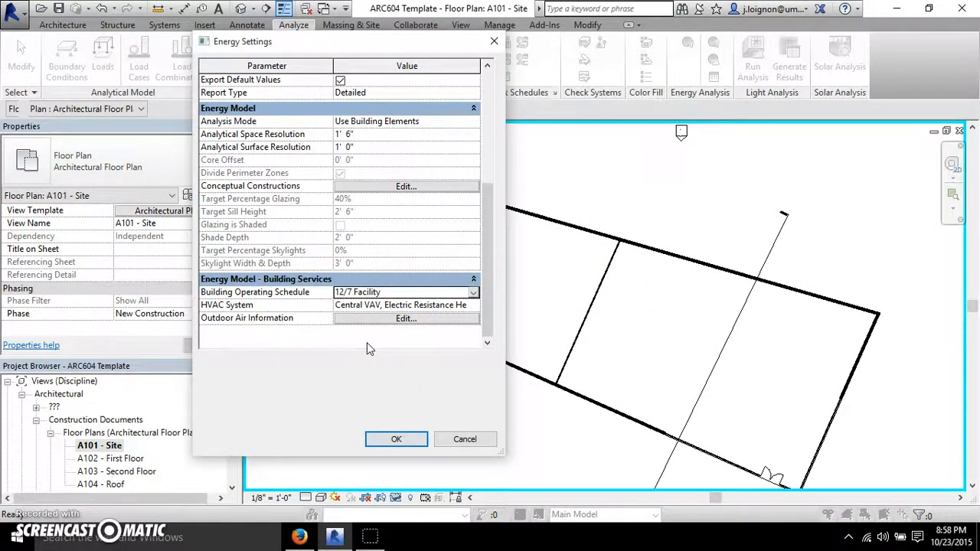
click(475, 304)
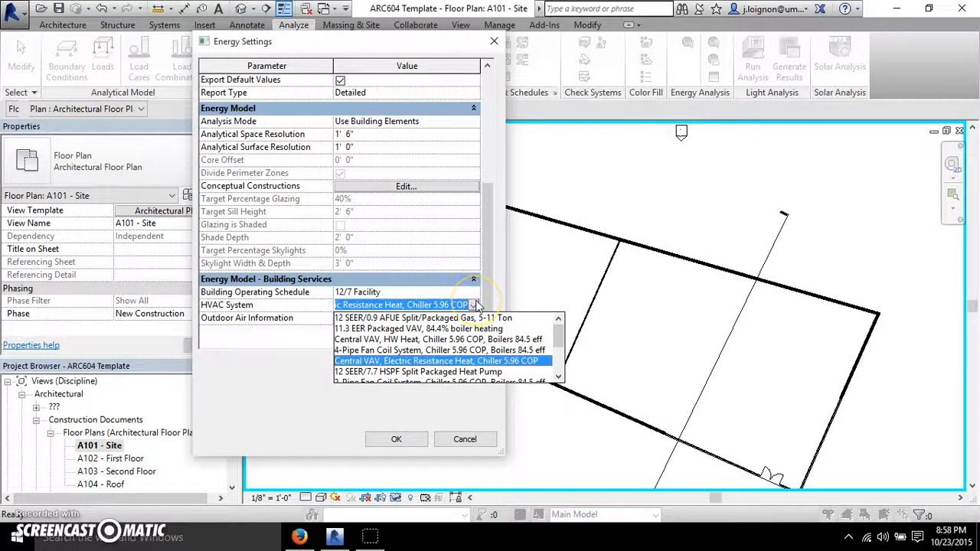
click(394, 363)
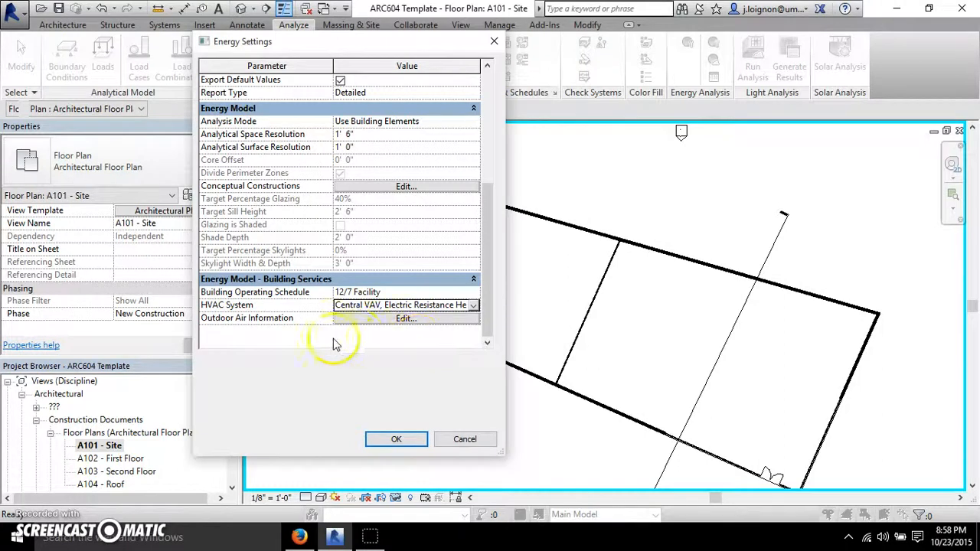
- Open the outdoor air information and accept 15.00 CFM of outdoor air per person
click(403, 318)
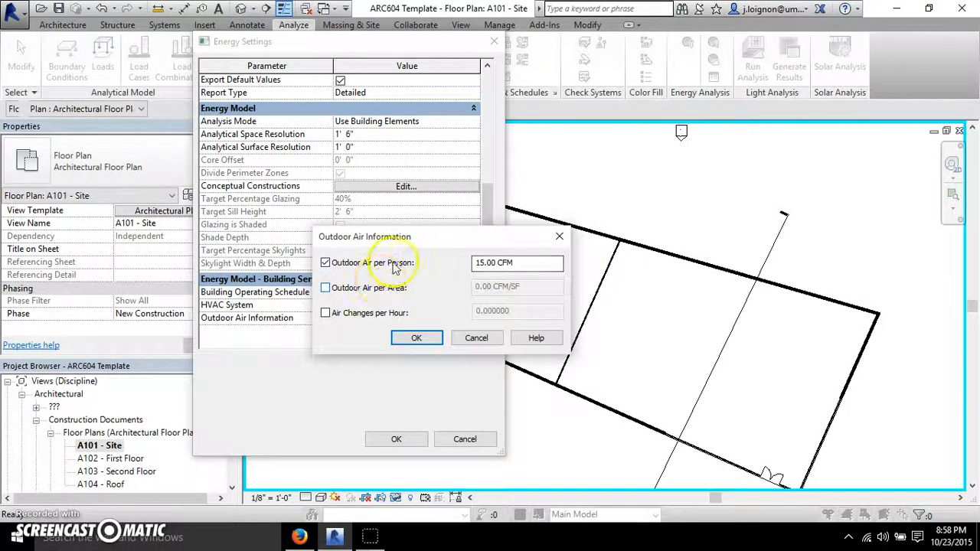
click(519, 263)
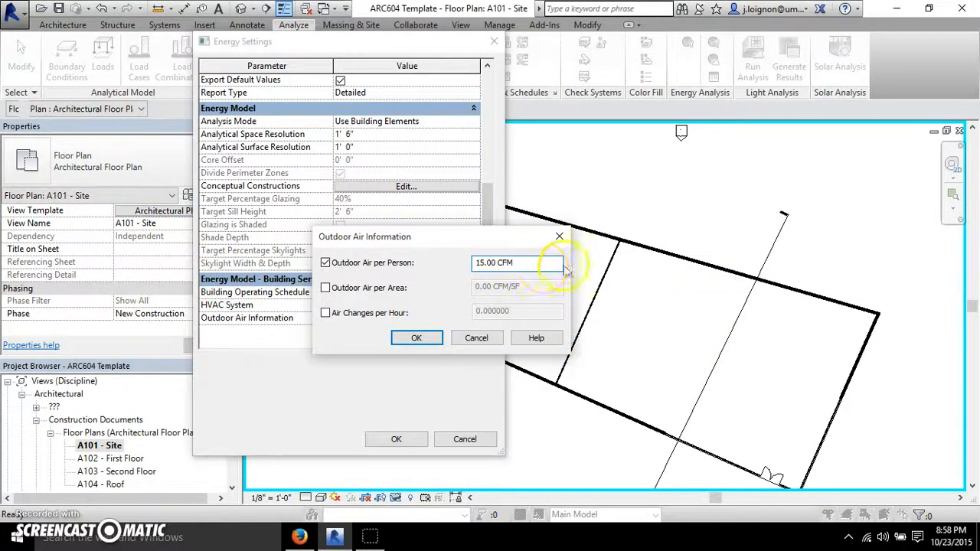
click(416, 338)
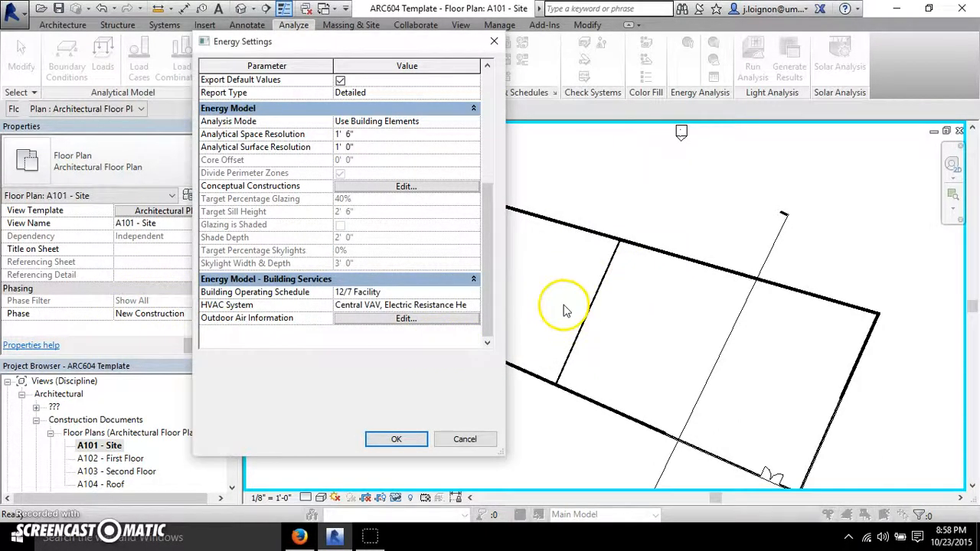
- Accept the energy settings, start an energy simulation and create the energy analytical model it requires
click(419, 443)
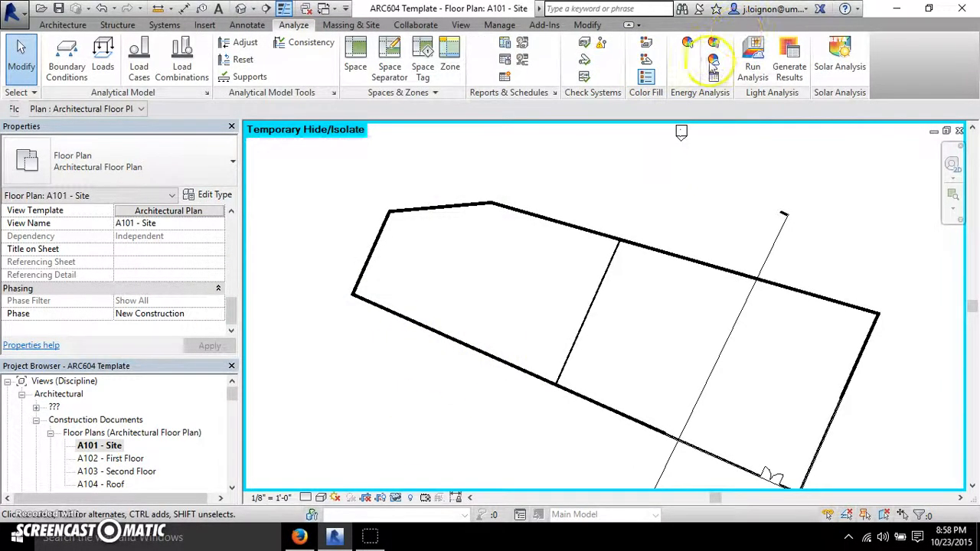
click(713, 63)
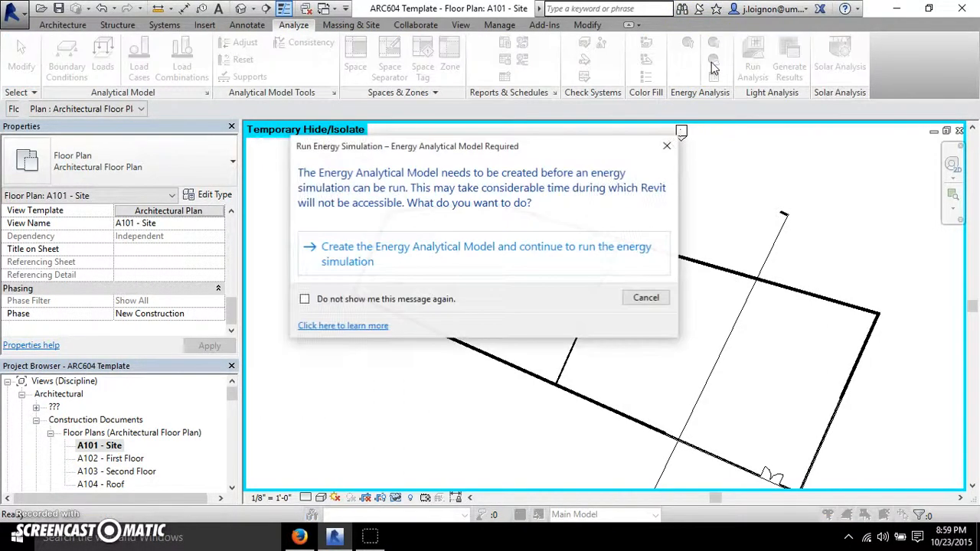
click(385, 253)
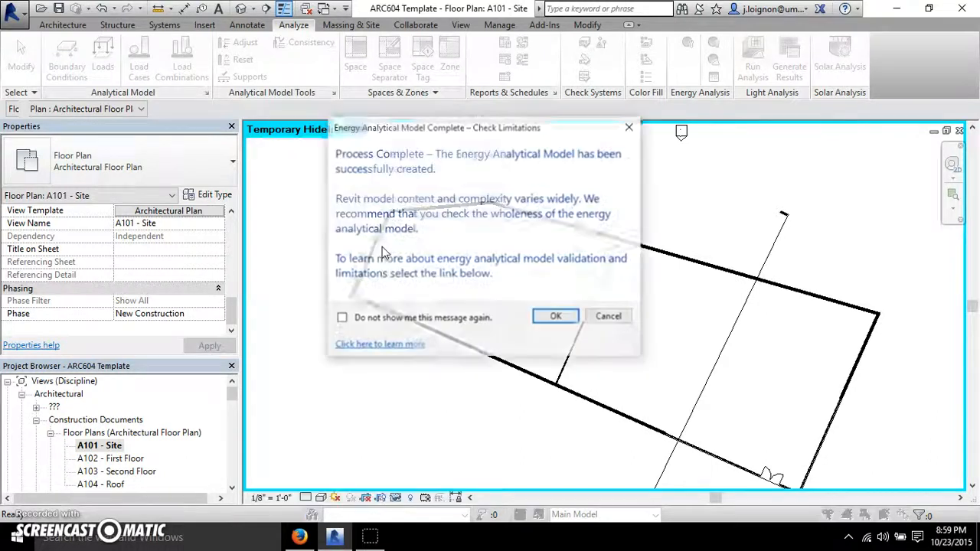
click(564, 320)
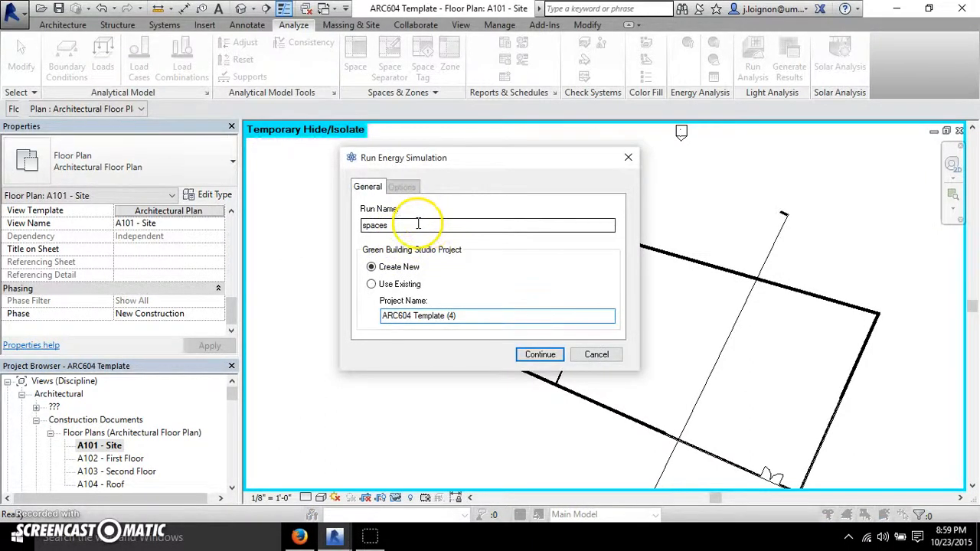
- Name the simulation run "function parameter", name the new Green Building Studio project ARC604 and start the run
drag(417, 224, 366, 207)
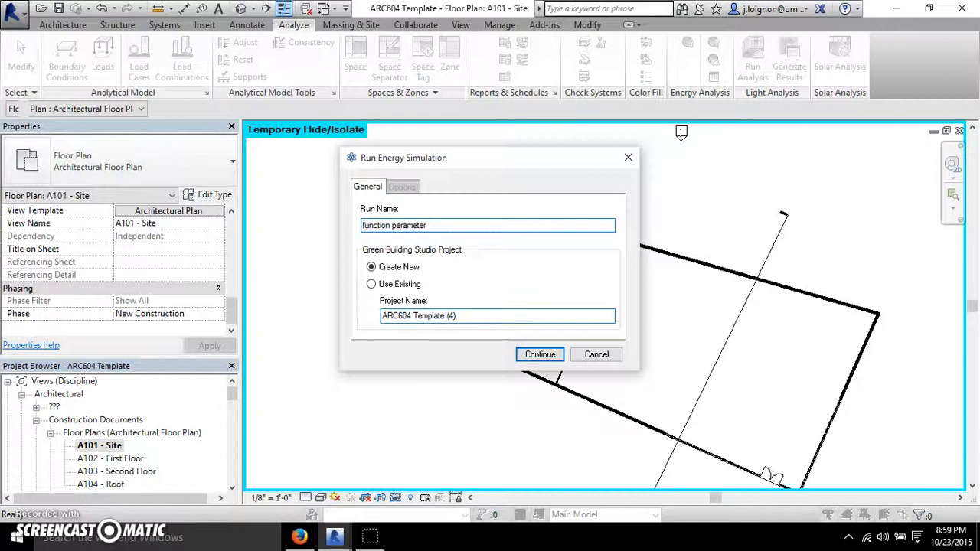
triple_click(408, 317)
drag(414, 316, 495, 317)
key(BackSpace)
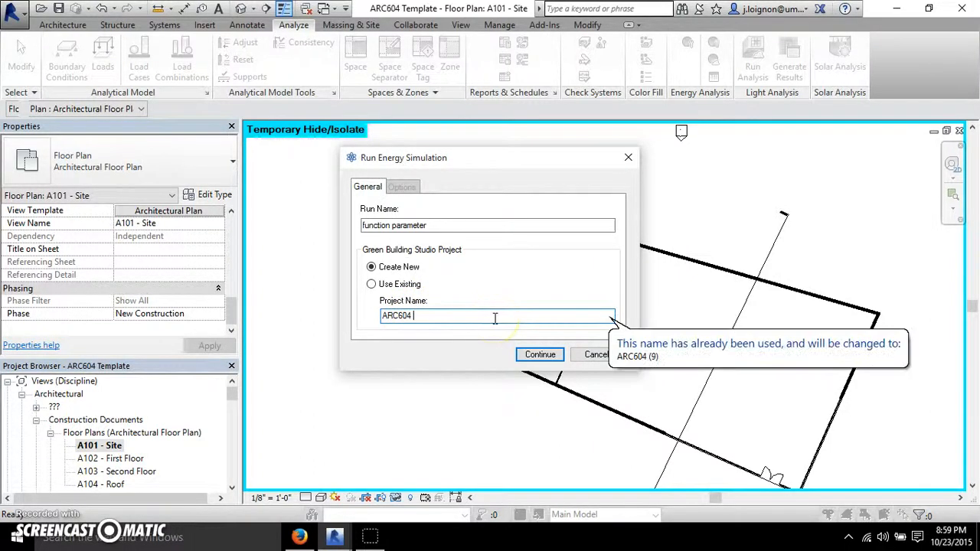
click(497, 318)
click(543, 356)
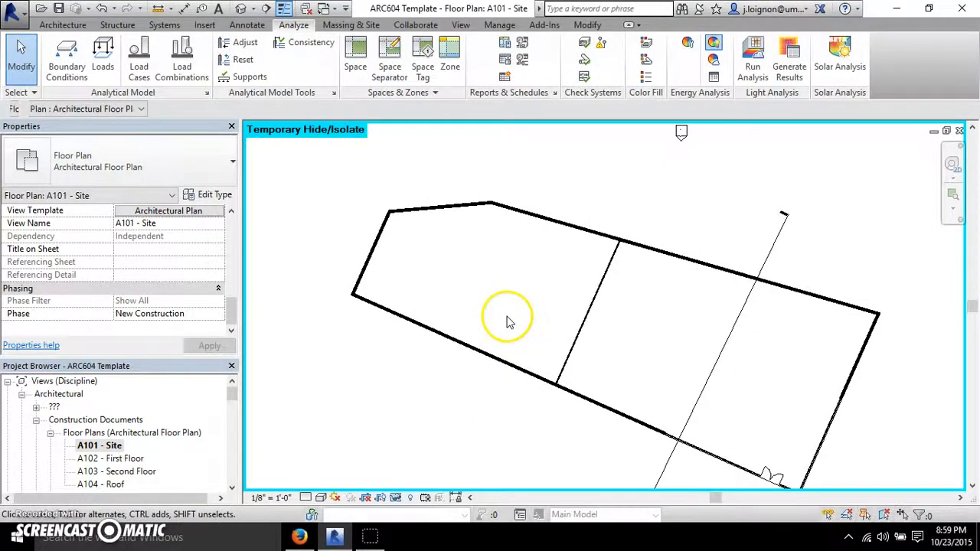
- In the energy settings, keep Spaces as the export category and set the building envelope to Identify Exterior Elements
click(688, 46)
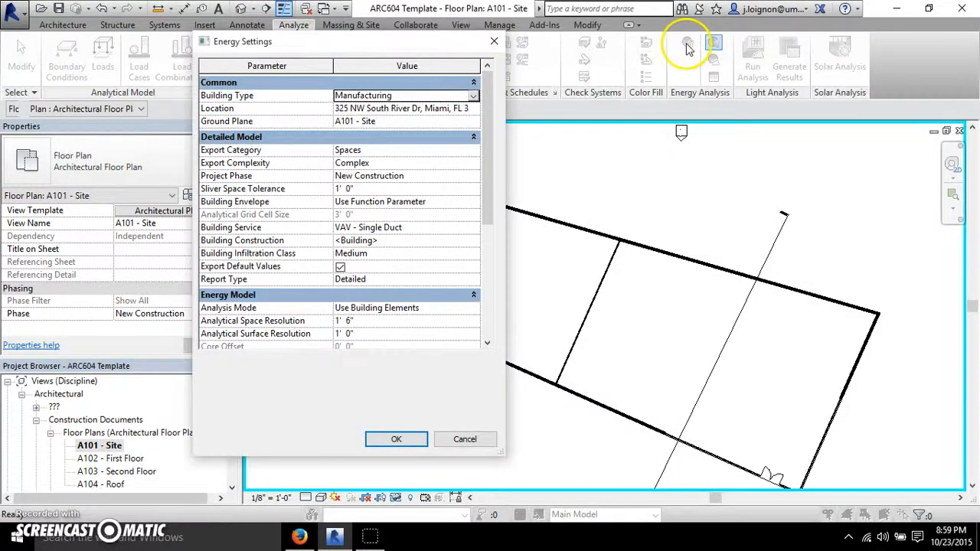
click(474, 152)
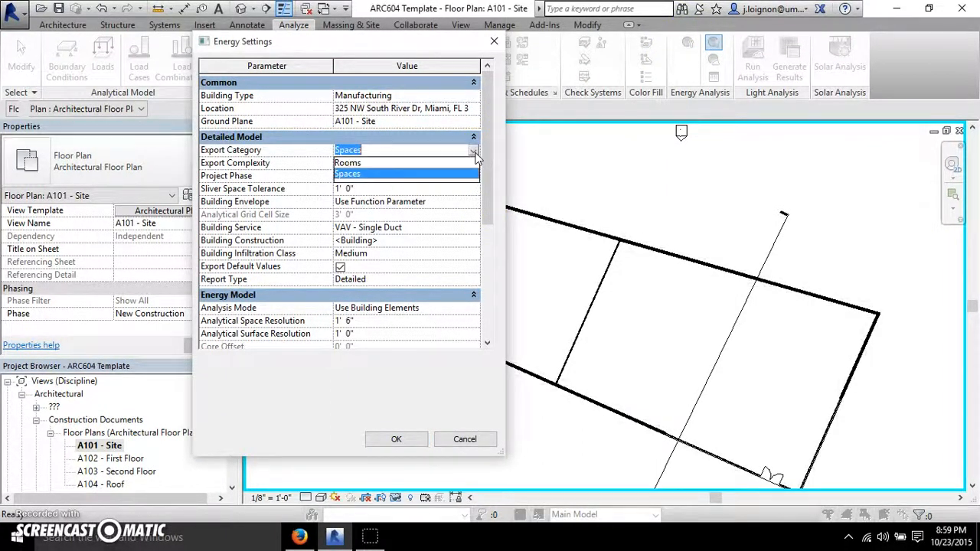
click(359, 174)
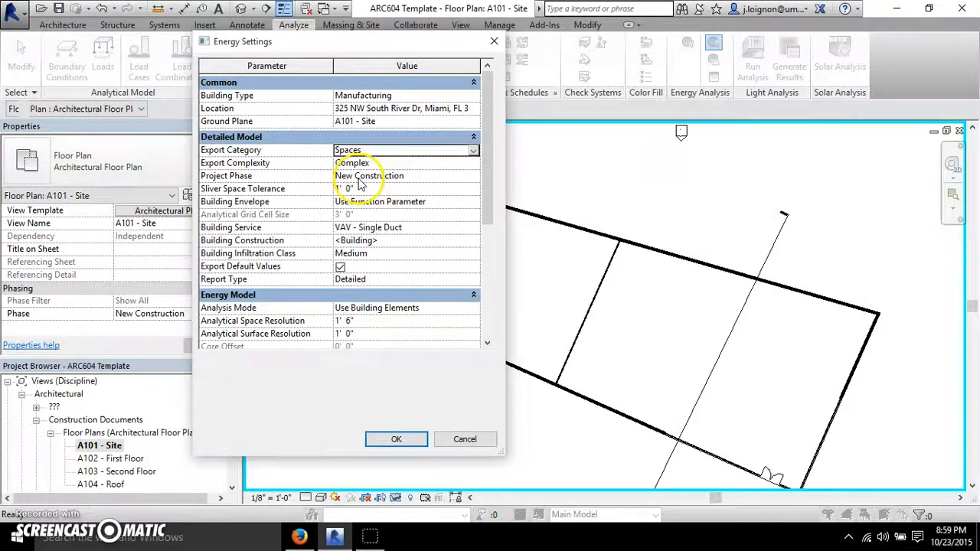
click(474, 203)
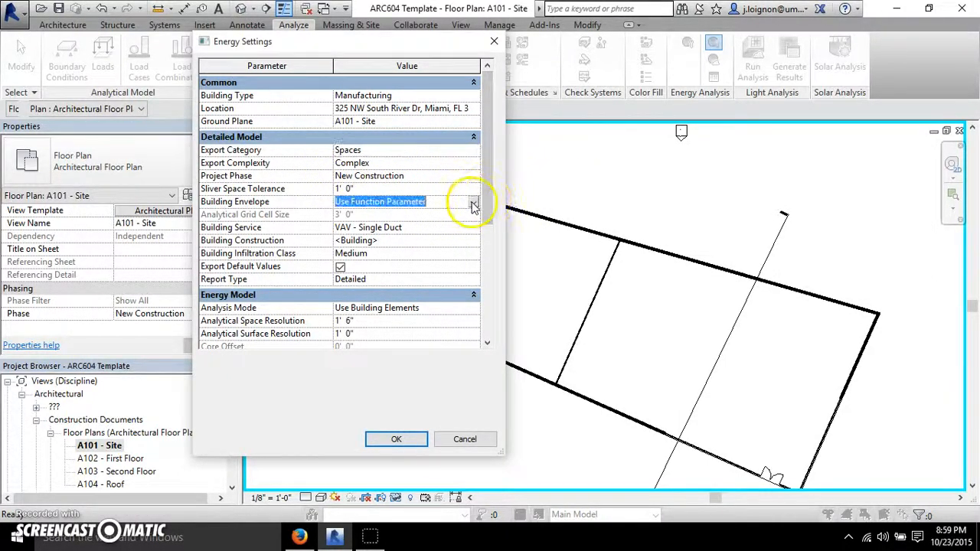
click(474, 203)
click(395, 226)
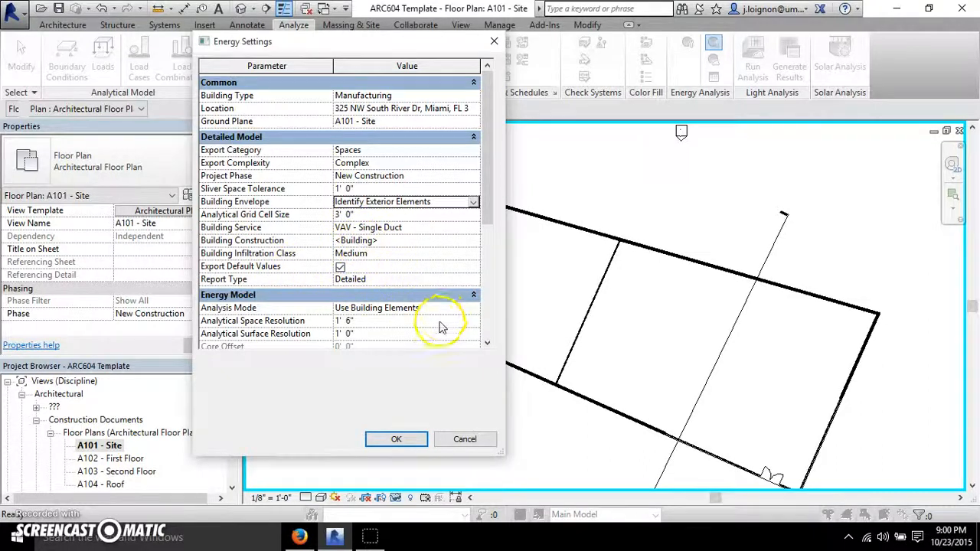
- Choose Use Building Elements as the analysis mode and accept the energy settings after checking the conceptual constructions
click(475, 309)
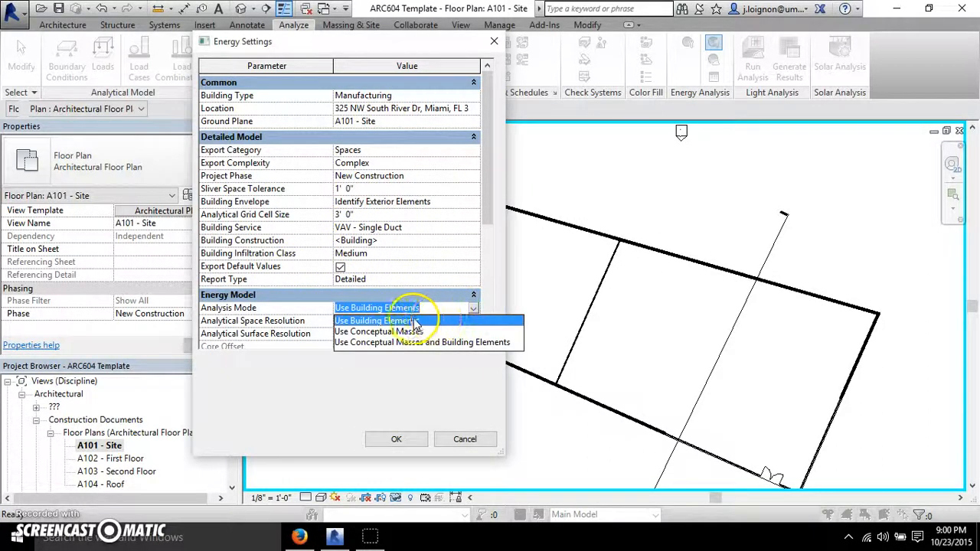
click(425, 317)
drag(488, 178, 484, 291)
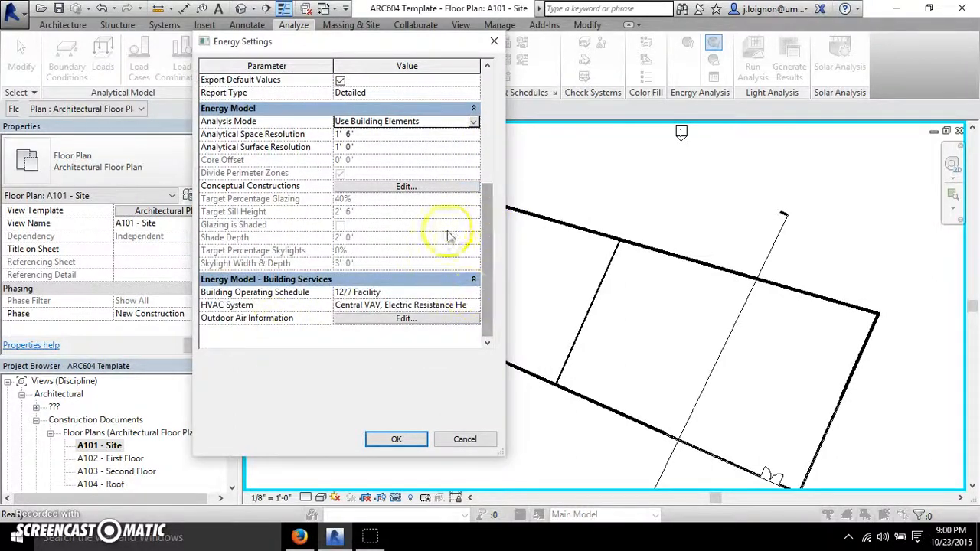
click(479, 193)
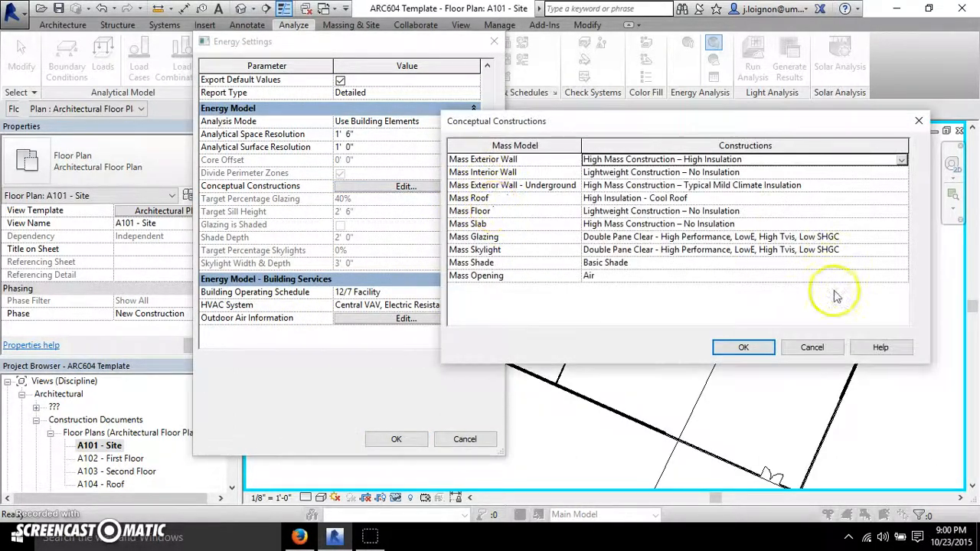
click(812, 350)
drag(490, 205, 484, 80)
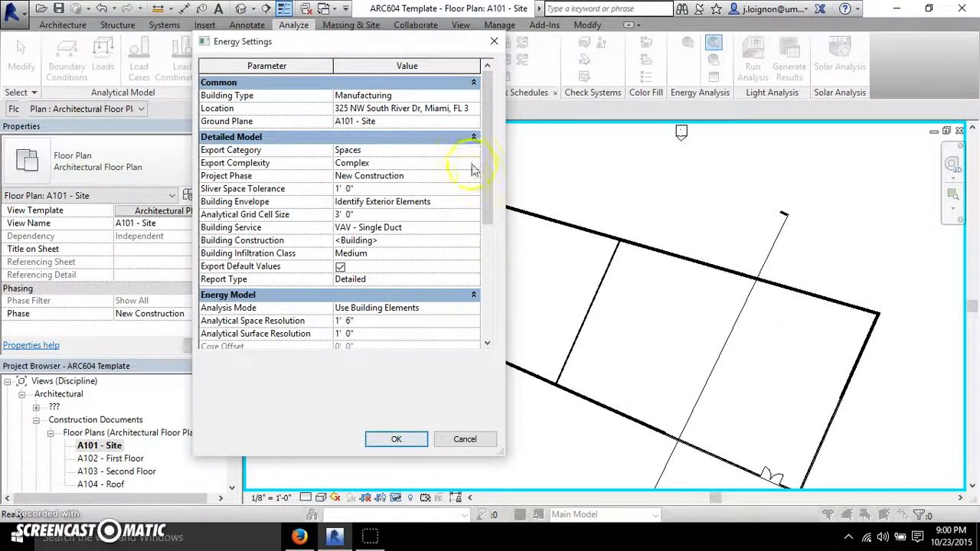
click(396, 438)
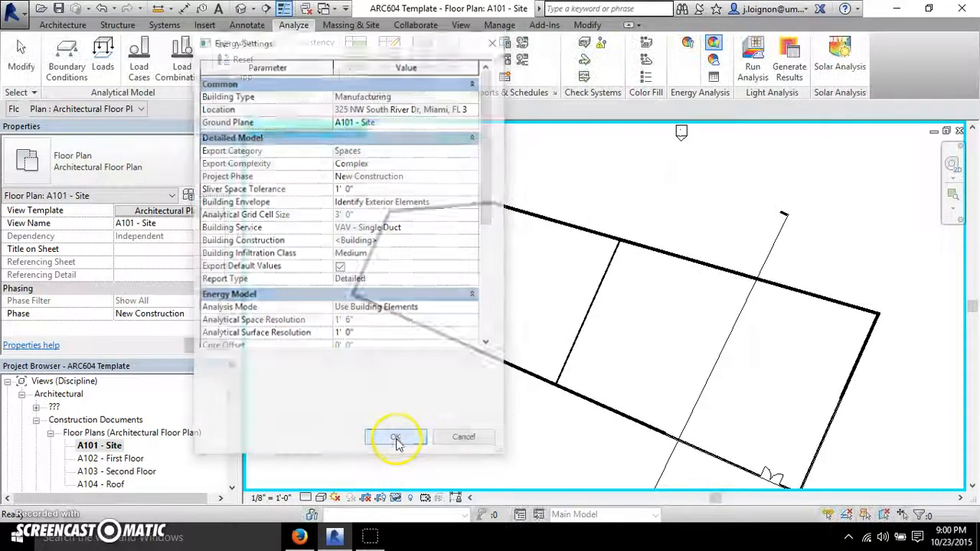
- Start another energy simulation and update the energy analytical model for it
click(713, 59)
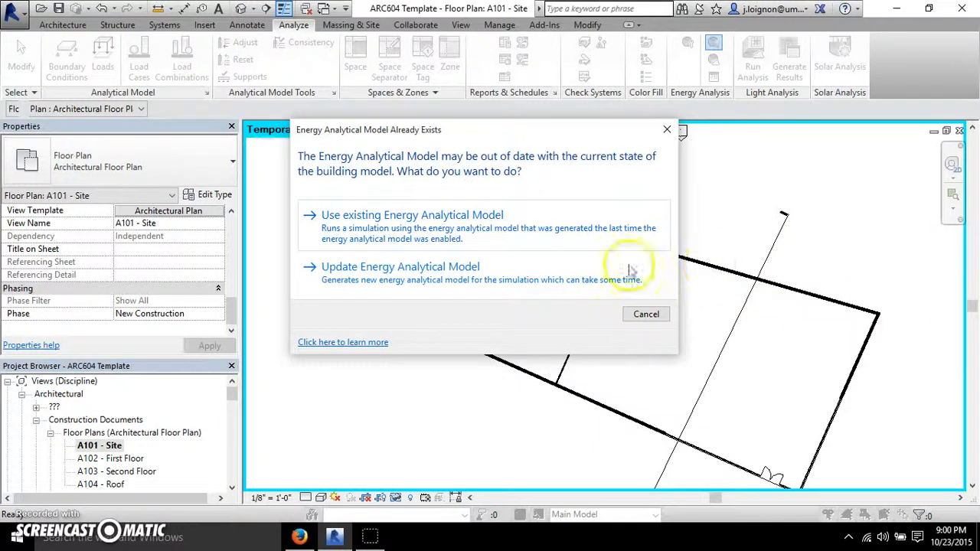
click(356, 272)
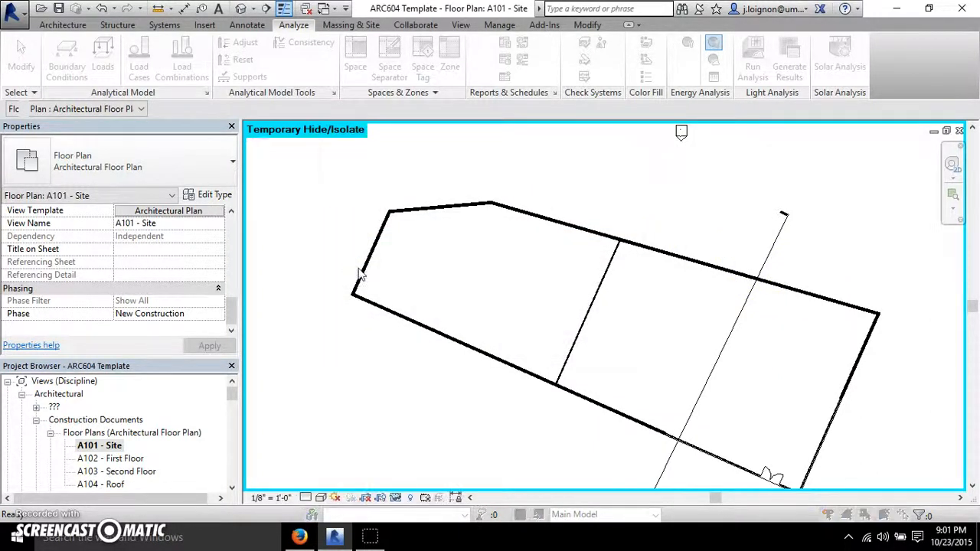
click(557, 317)
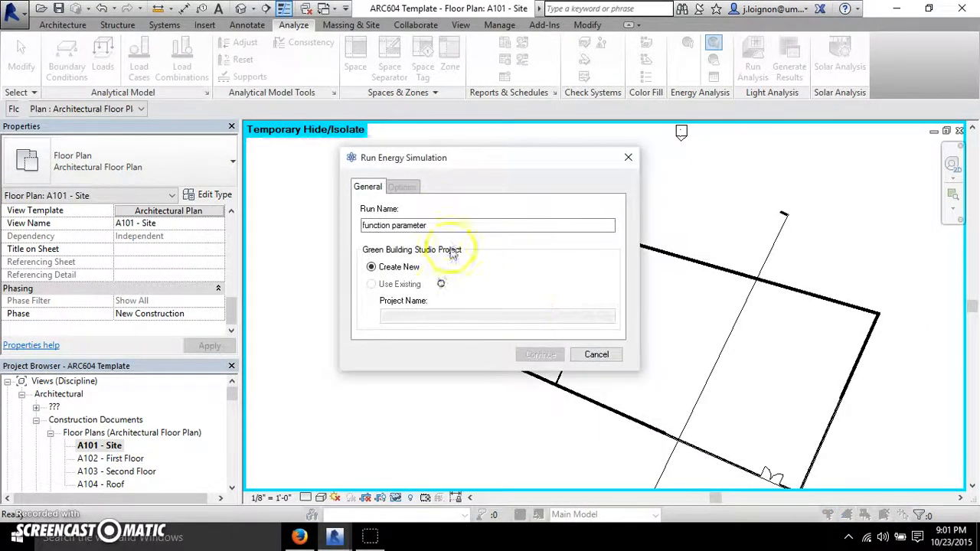
- Name the run "identify building elements" and start it as the new Green Building Studio project ARC604 (10)
drag(444, 222, 270, 230)
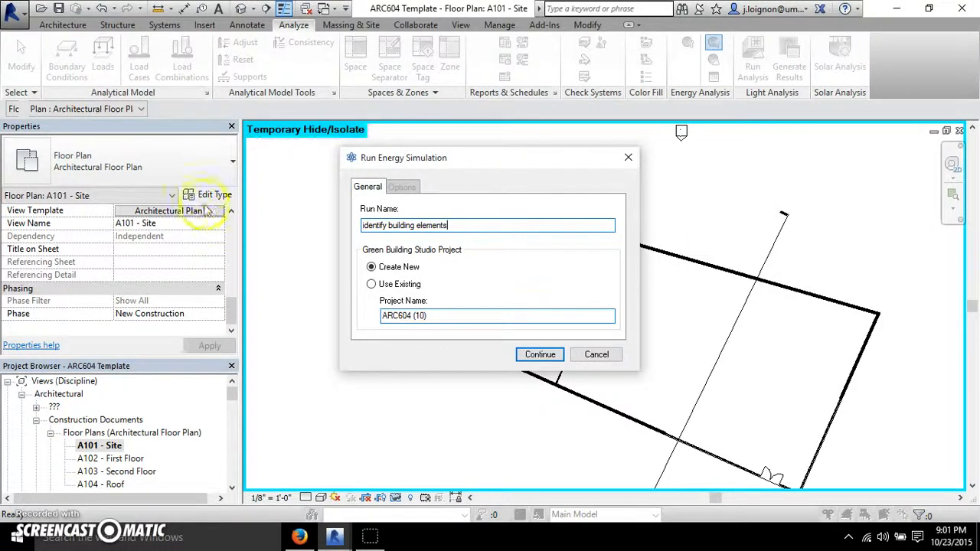
double_click(452, 315)
click(452, 314)
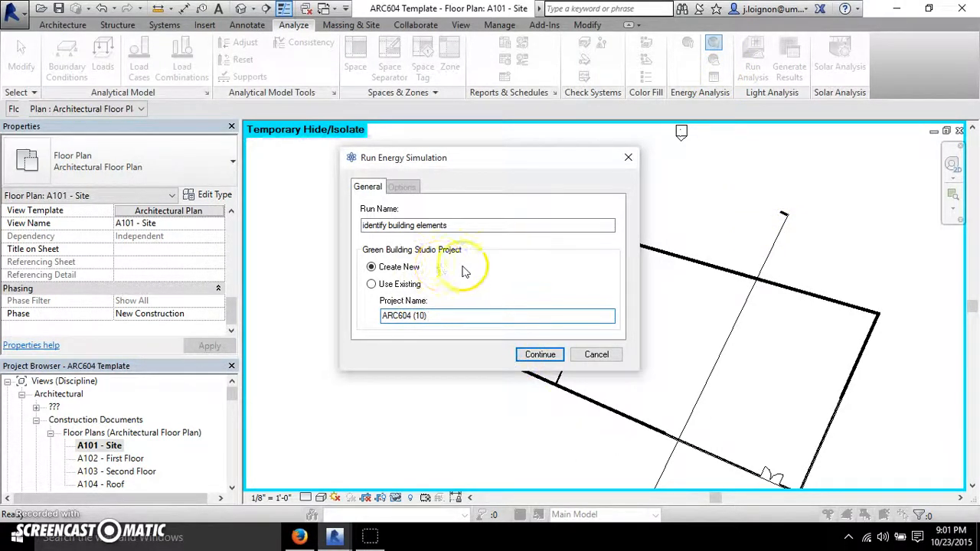
click(539, 354)
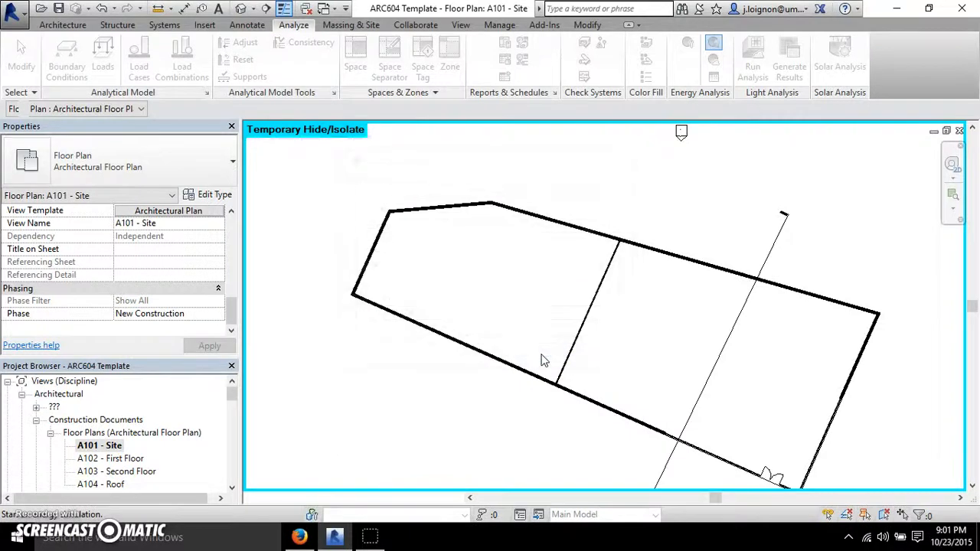
click(526, 181)
click(87, 433)
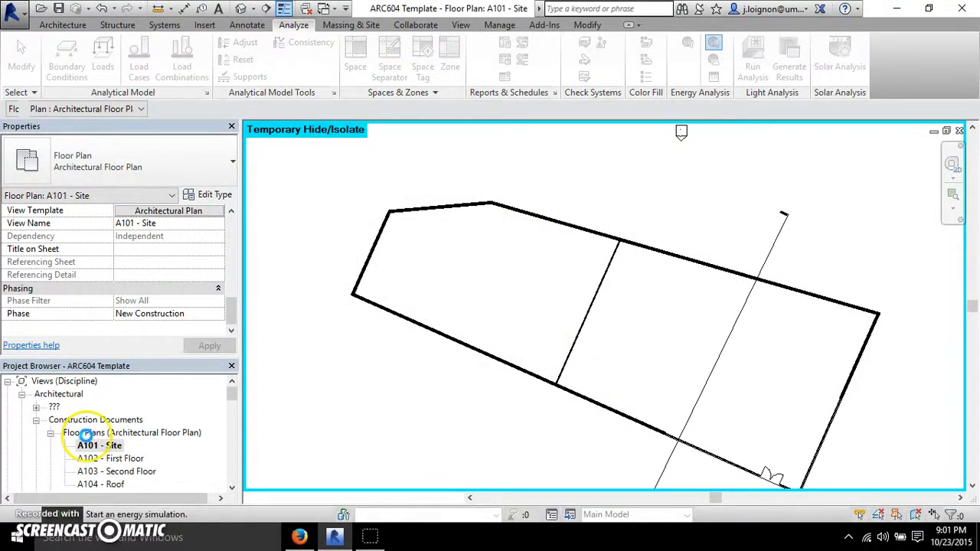
click(360, 244)
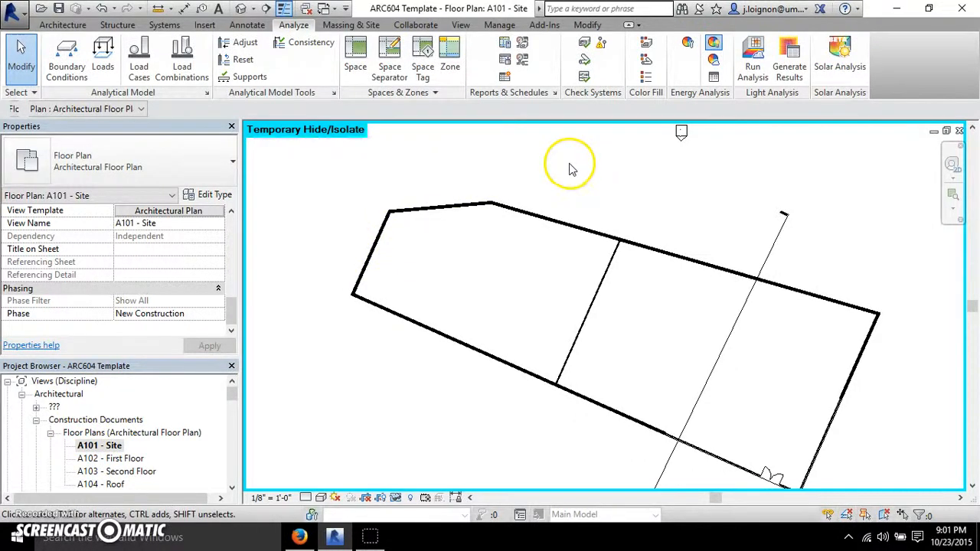
- Open the Results and Compare window to check the simulation runs, closing it and opening it again
click(718, 78)
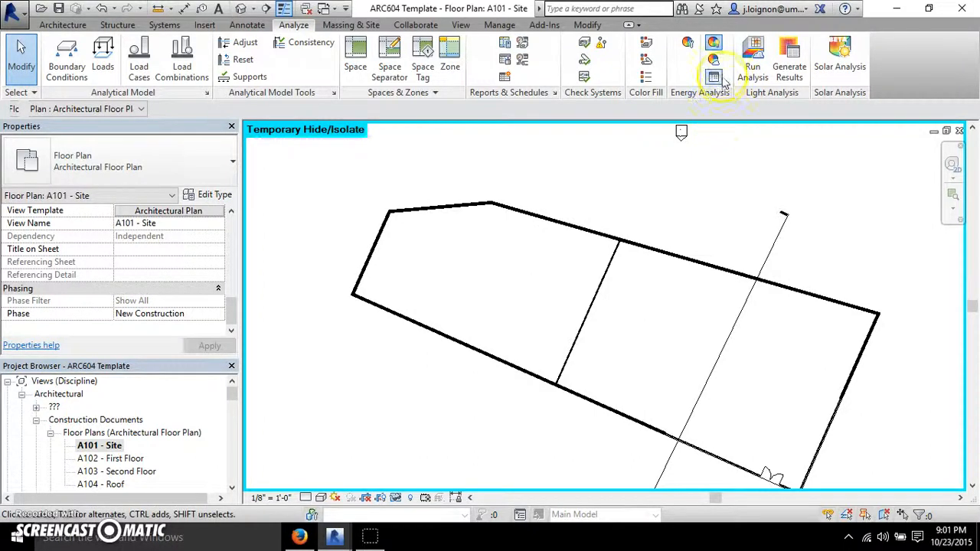
mouse_move(346, 531)
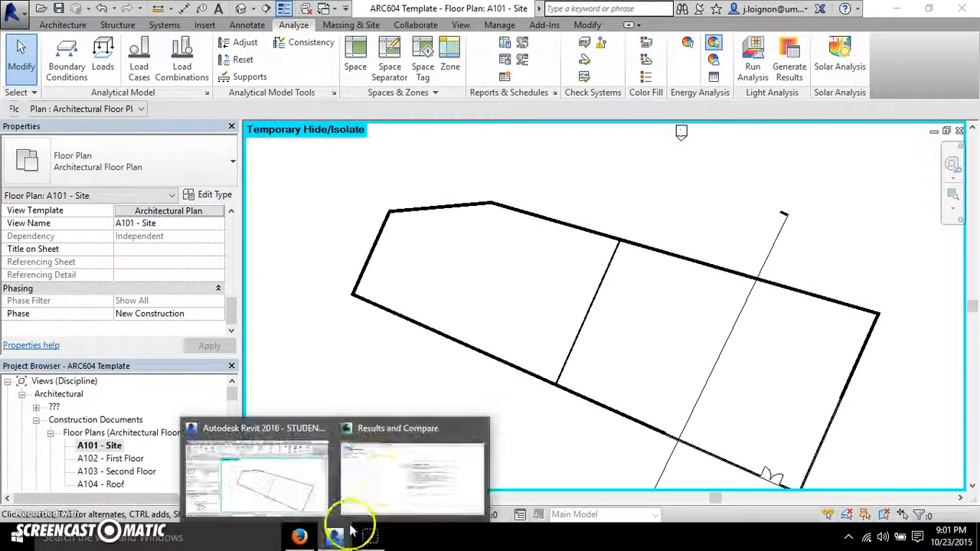
click(386, 463)
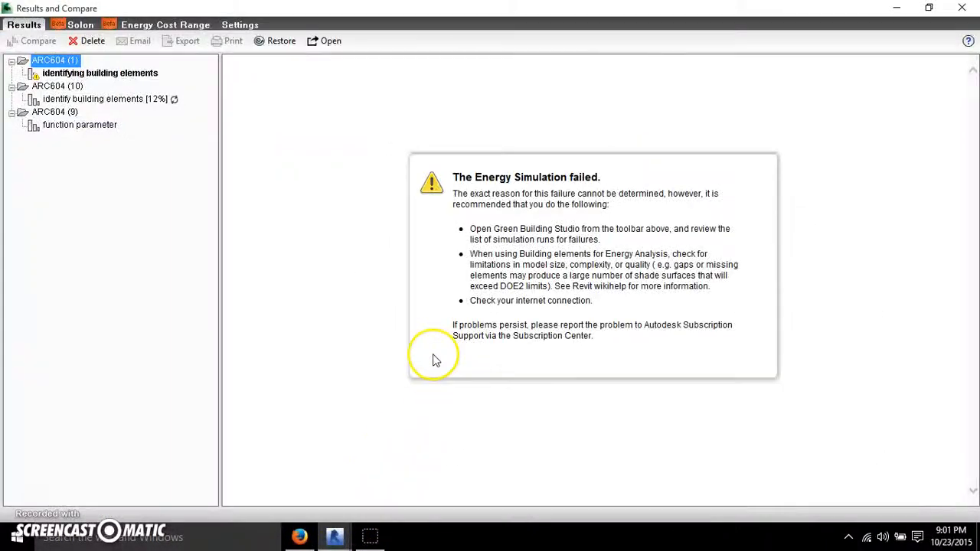
click(961, 7)
click(713, 78)
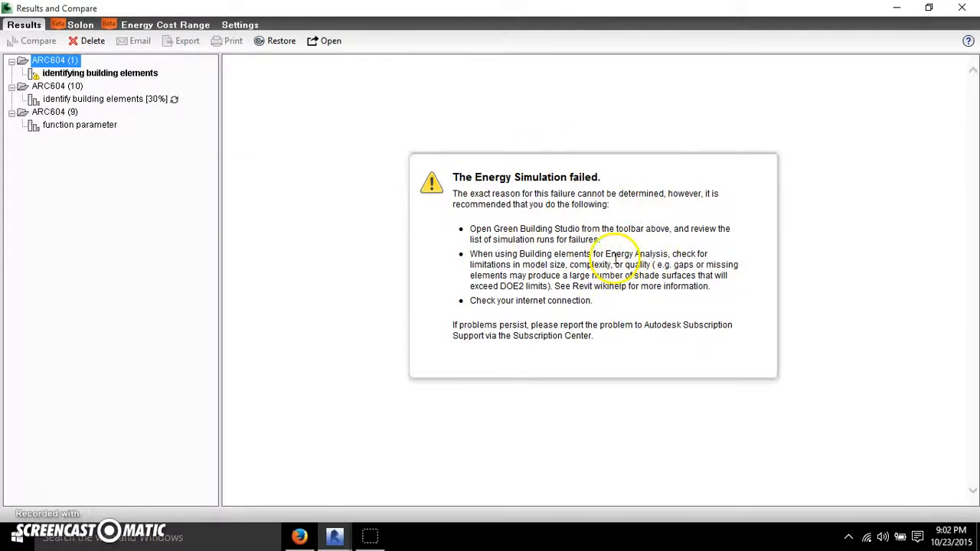
- Delete the project ARC604 (1) with its failed "identifying building elements" run from the simulation results
click(90, 42)
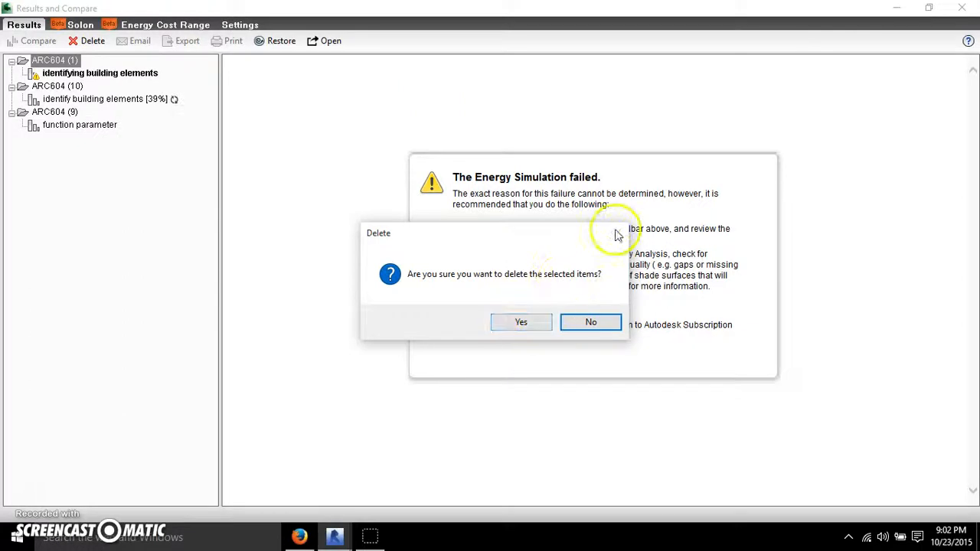
click(591, 323)
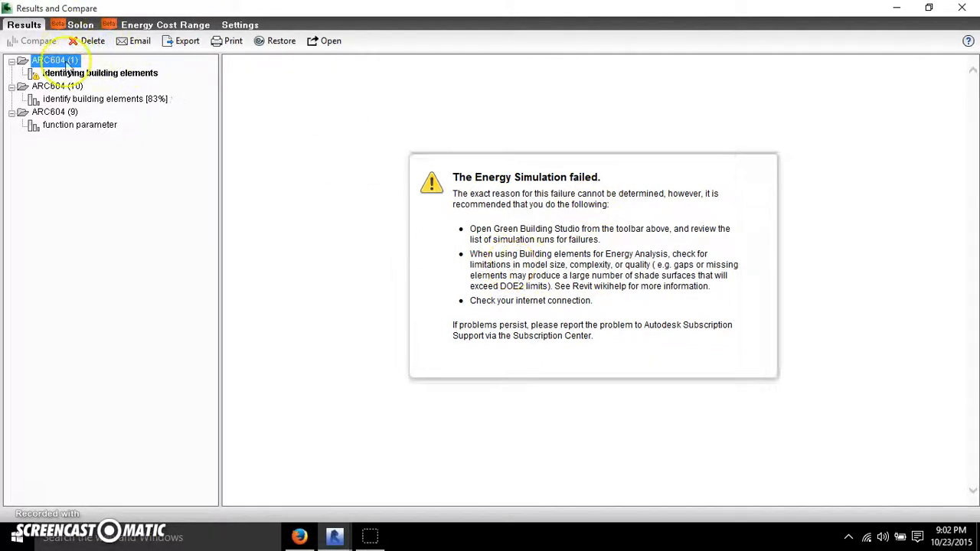
click(89, 49)
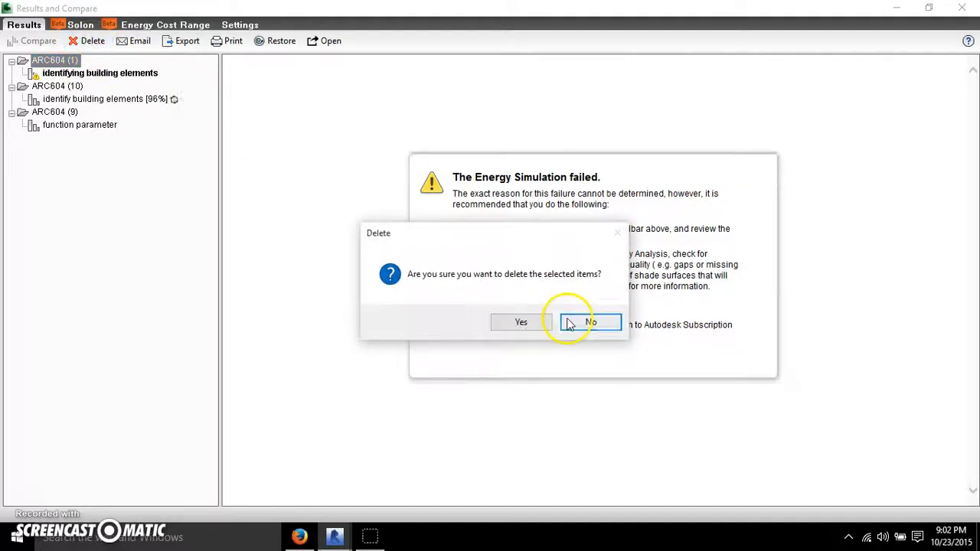
click(525, 324)
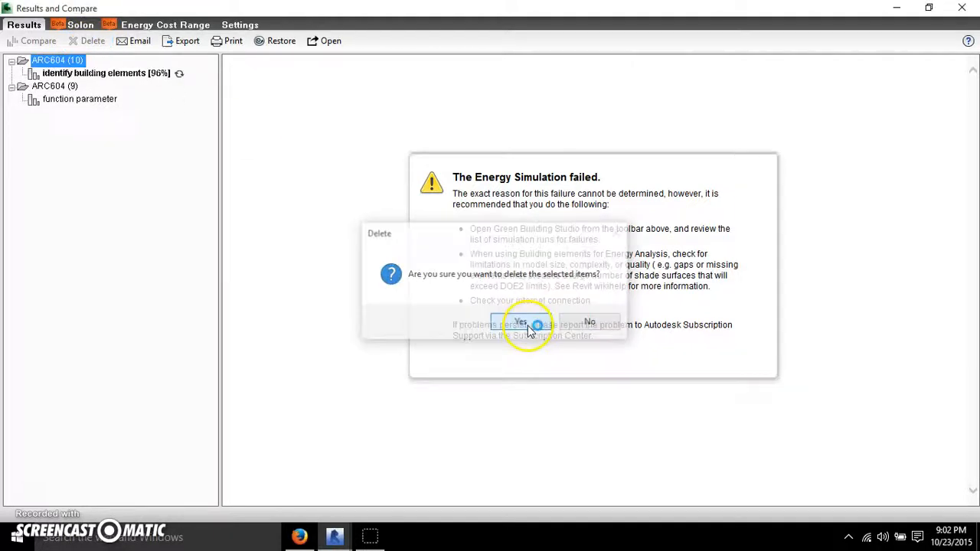
- Open the report of the "function parameter" run in ARC604 (9) and examine its building performance factors
click(60, 100)
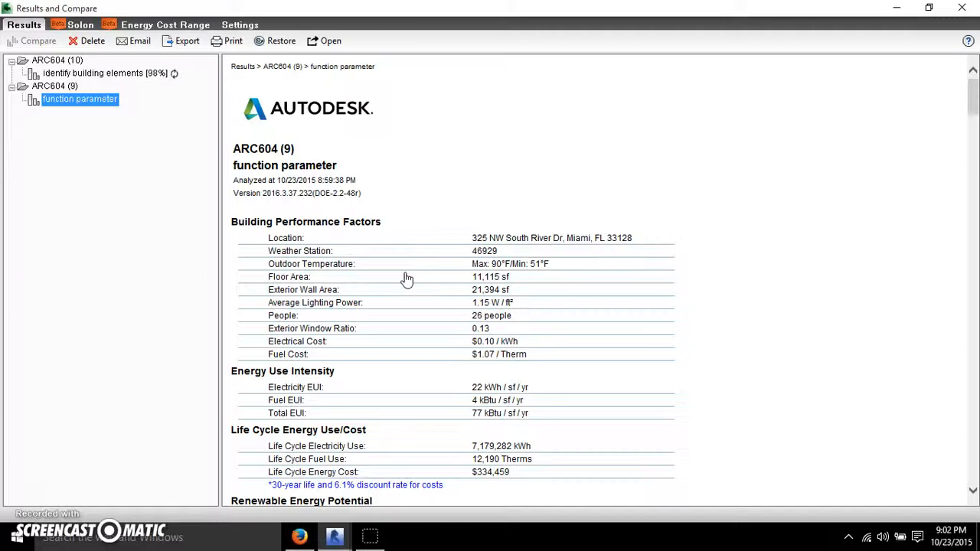
scroll(406, 279, down, 2)
scroll(406, 279, up, 2)
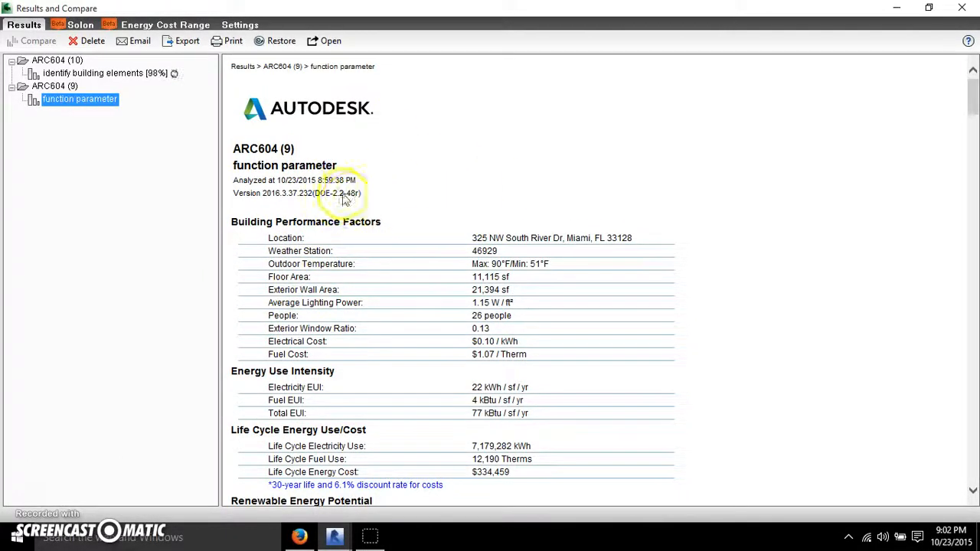
- Examine the energy use intensity, life cycle cost and renewable energy potential sections of the "function parameter" report
scroll(373, 228, down, 6)
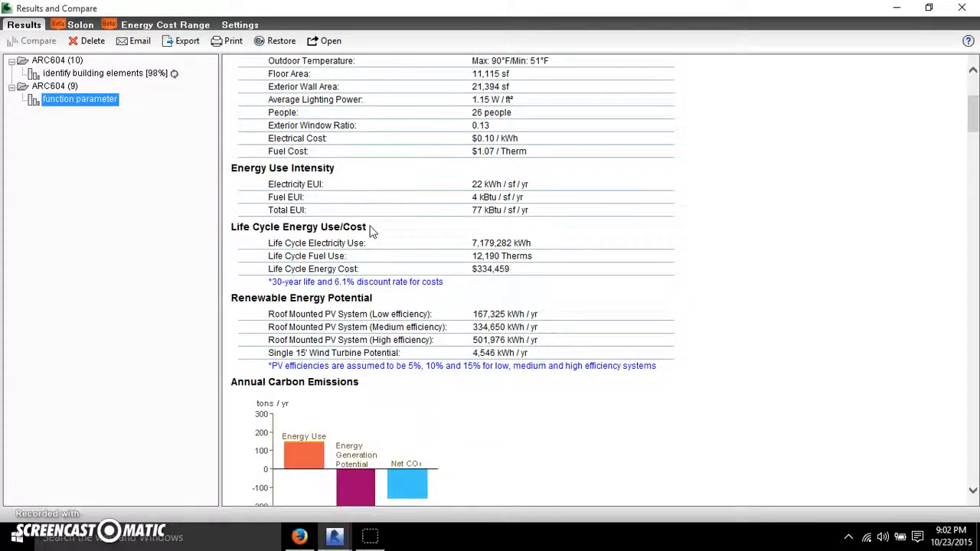
scroll(370, 231, up, 4)
scroll(372, 233, up, 2)
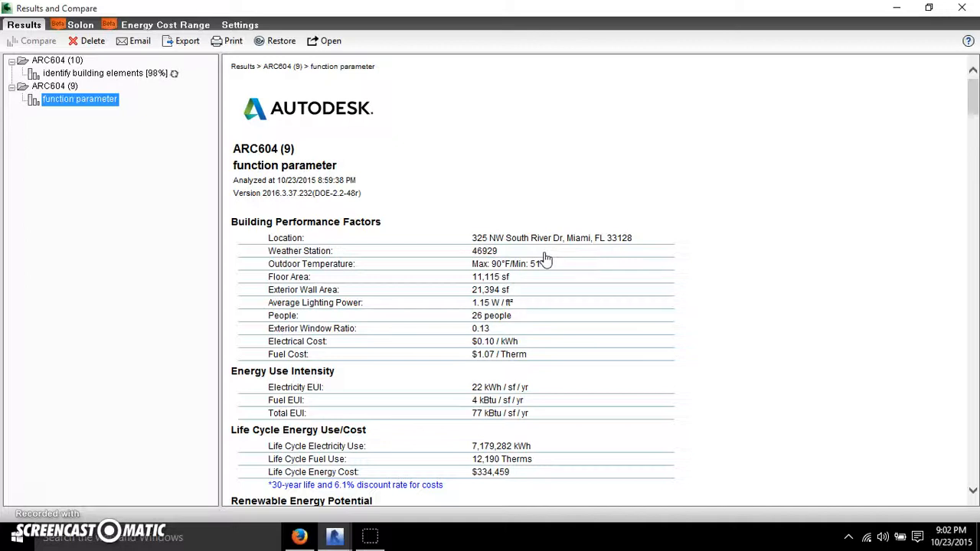
scroll(545, 262, down, 4)
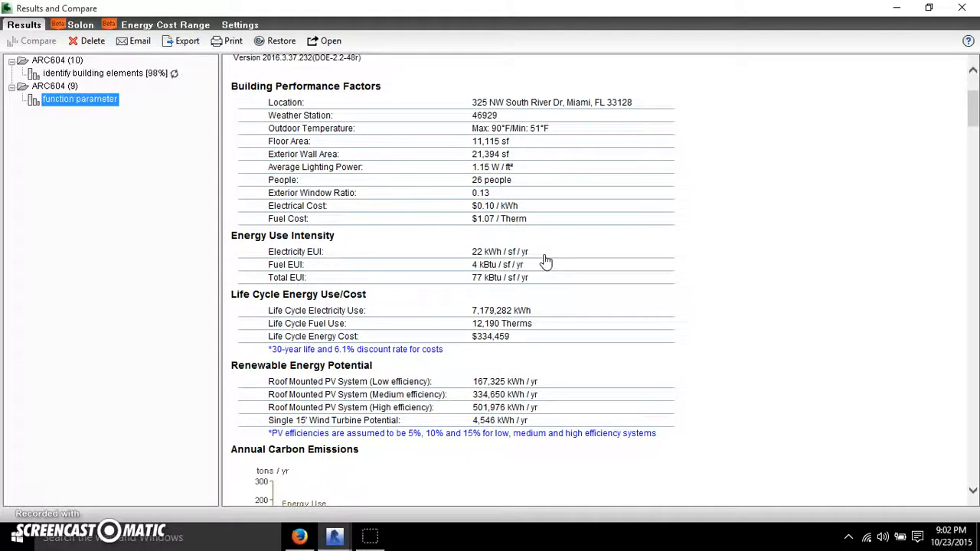
scroll(545, 262, down, 2)
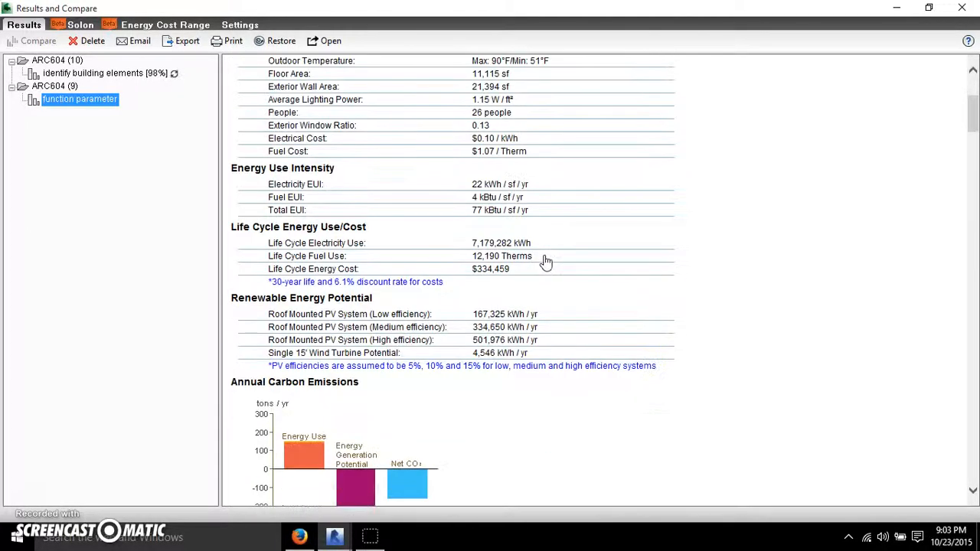
scroll(381, 261, up, 4)
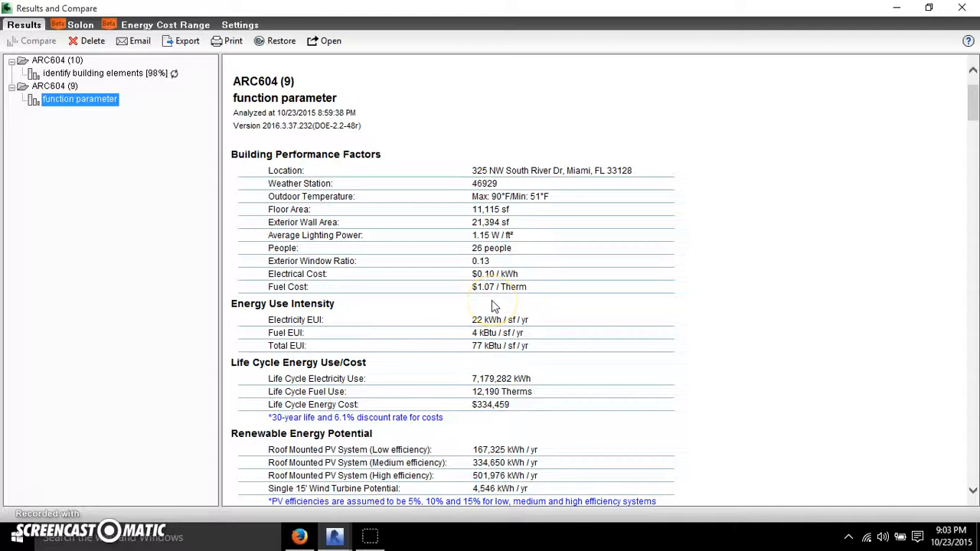
- Look through the carbon emissions, energy use, monthly load, wind rose and humidity charts in the "function parameter" report
scroll(493, 303, down, 12)
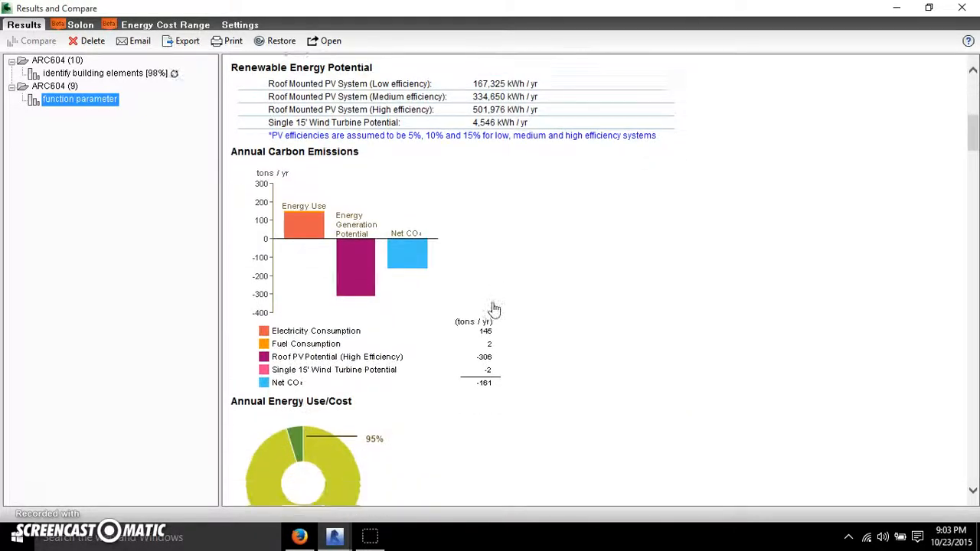
scroll(494, 309, down, 15)
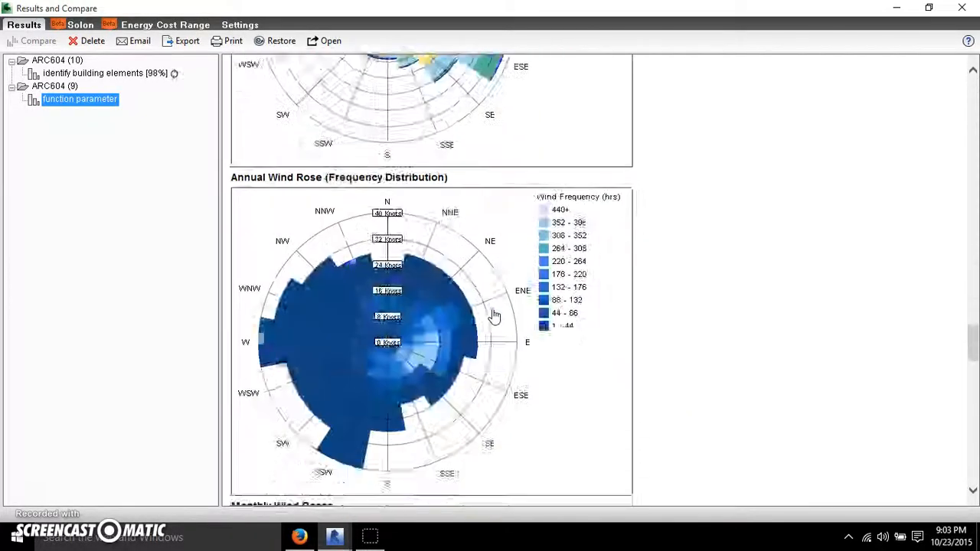
scroll(493, 315, down, 10)
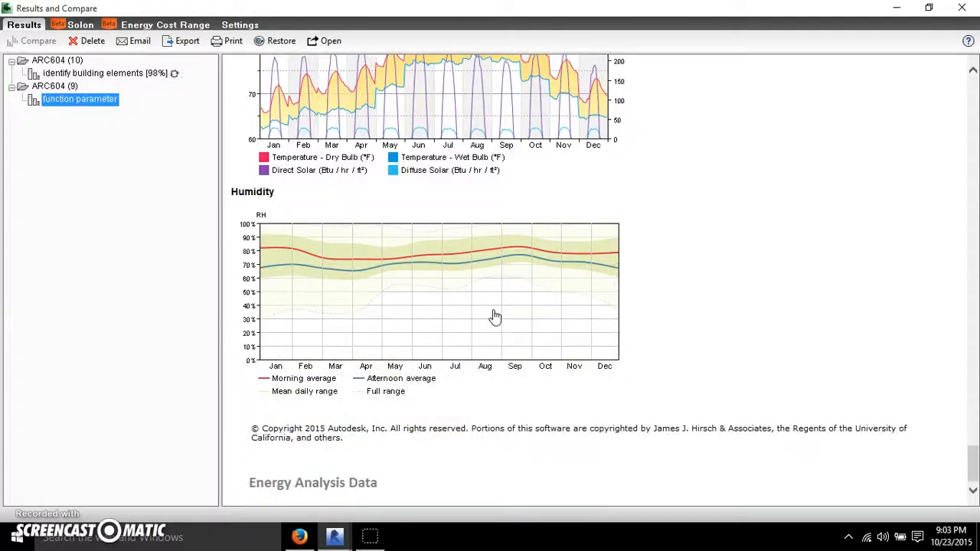
scroll(494, 316, up, 8)
scroll(494, 317, up, 15)
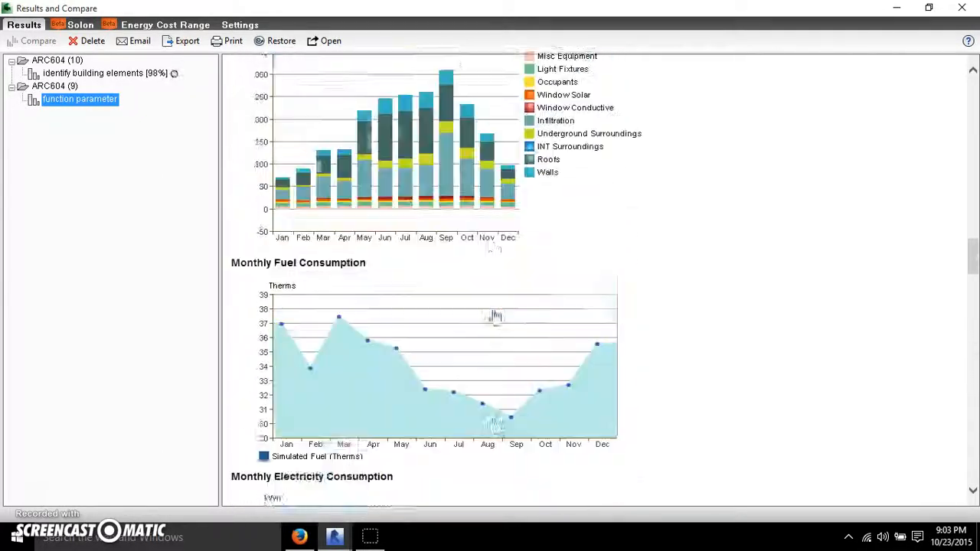
scroll(494, 315, up, 15)
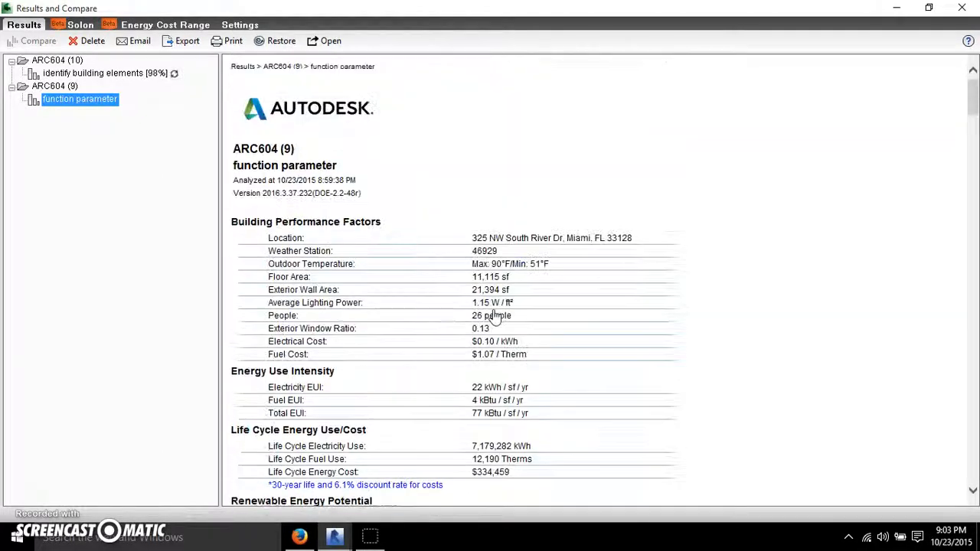
- Check the processing status of the "identify building elements" run and return to the "function parameter" report
click(113, 77)
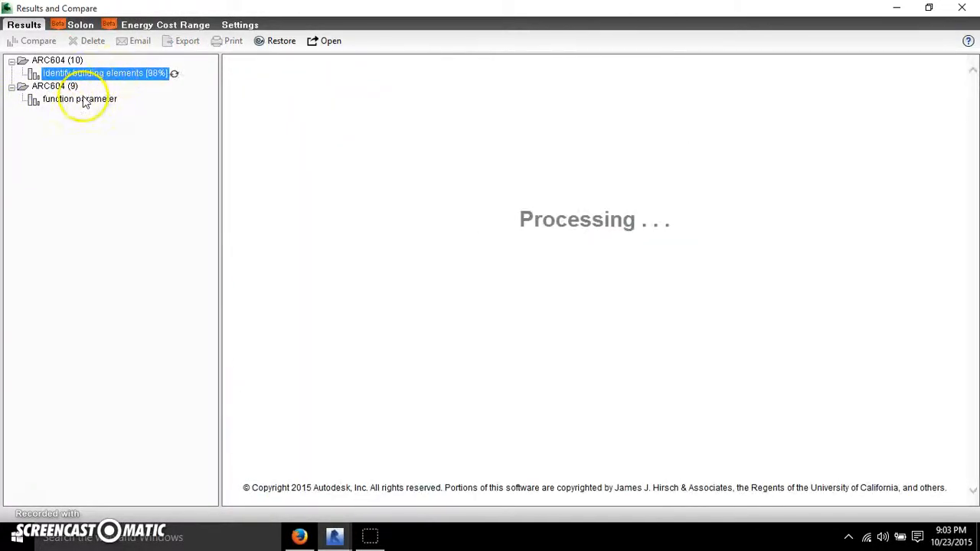
click(81, 99)
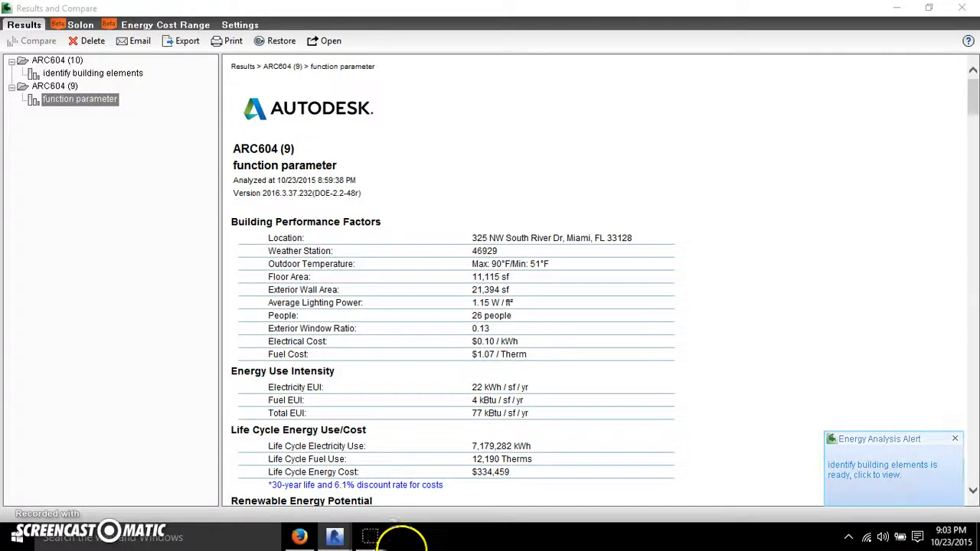
- Switch to the Revit model window and open the default 3D view of the building
mouse_move(335, 536)
click(277, 457)
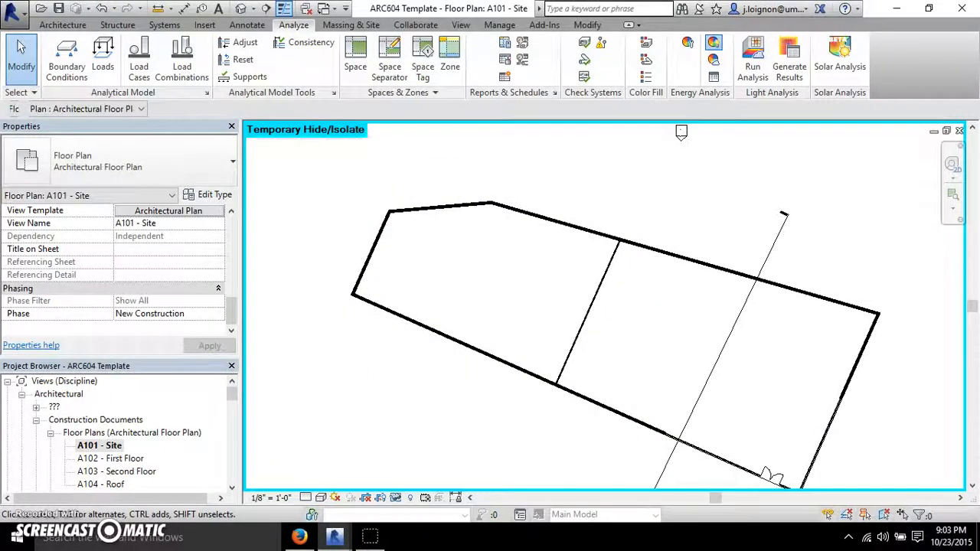
click(241, 9)
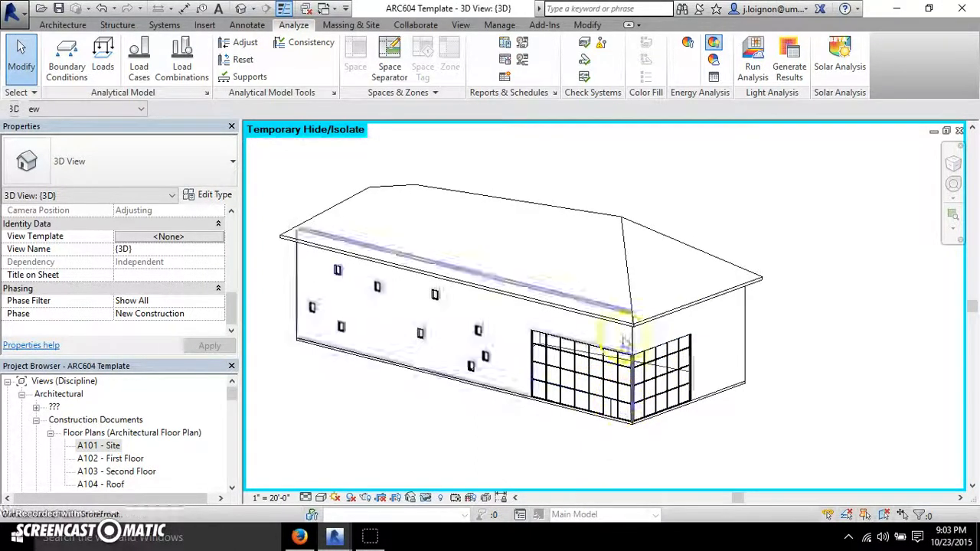
- Return to Results and Compare and examine the "identify building elements" report in ARC604 (10), from its performance factors to its monthly charts
mouse_move(347, 534)
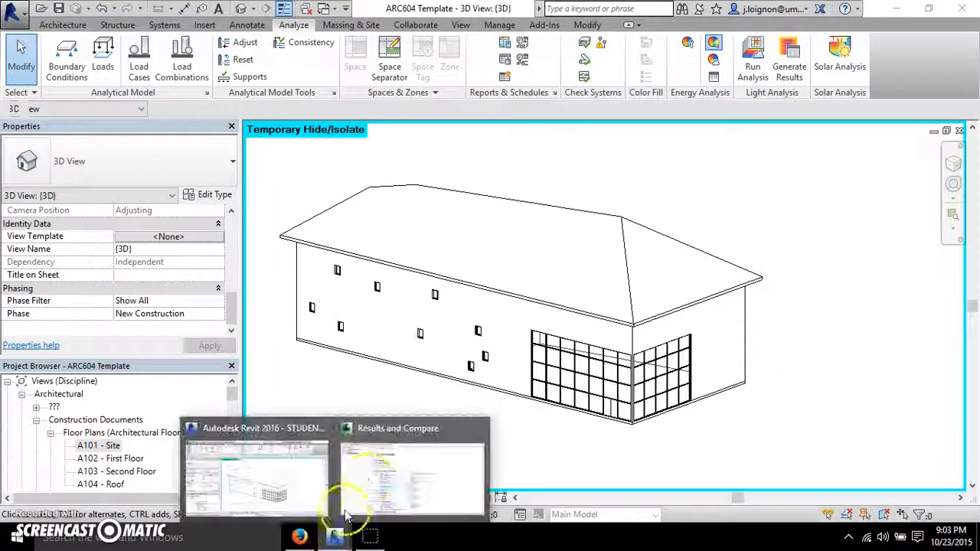
click(375, 481)
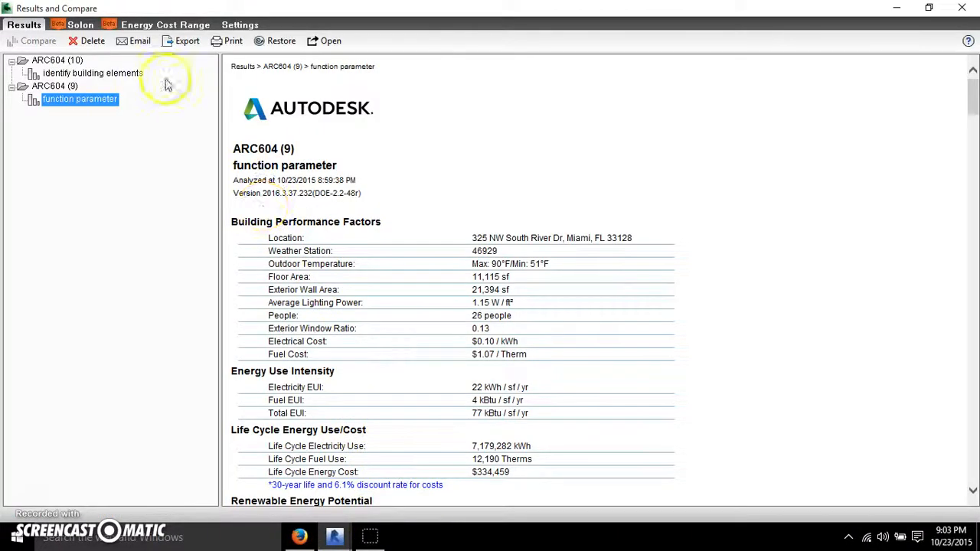
click(107, 75)
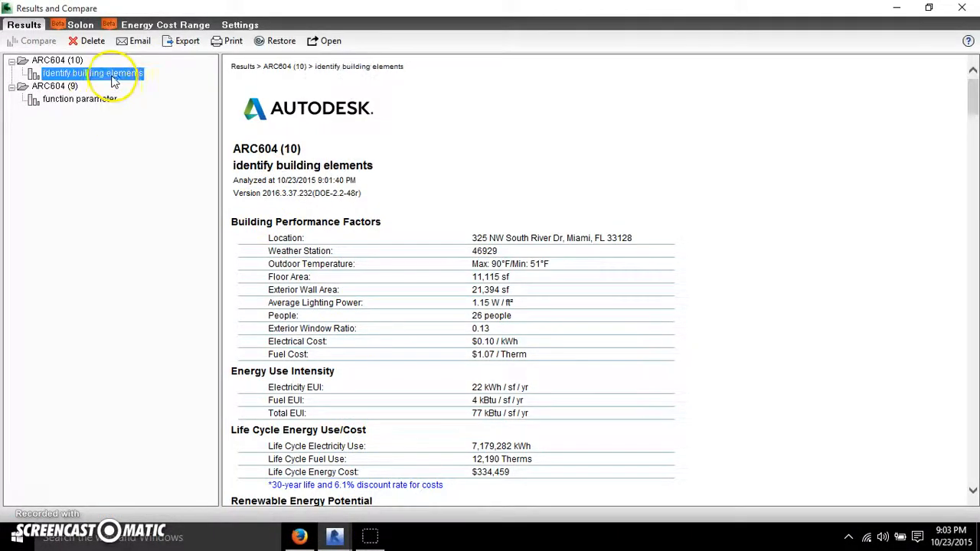
scroll(438, 263, down, 3)
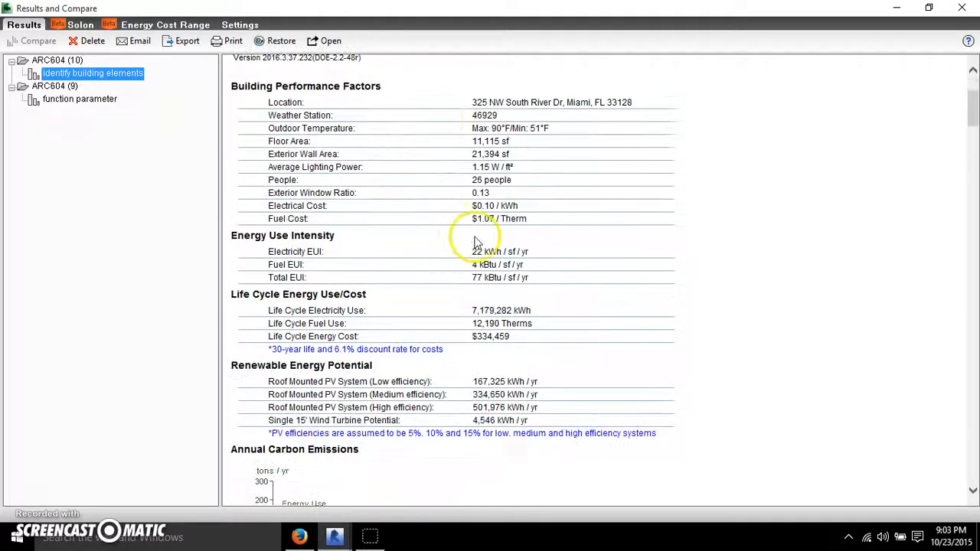
scroll(550, 321, down, 6)
scroll(516, 225, down, 15)
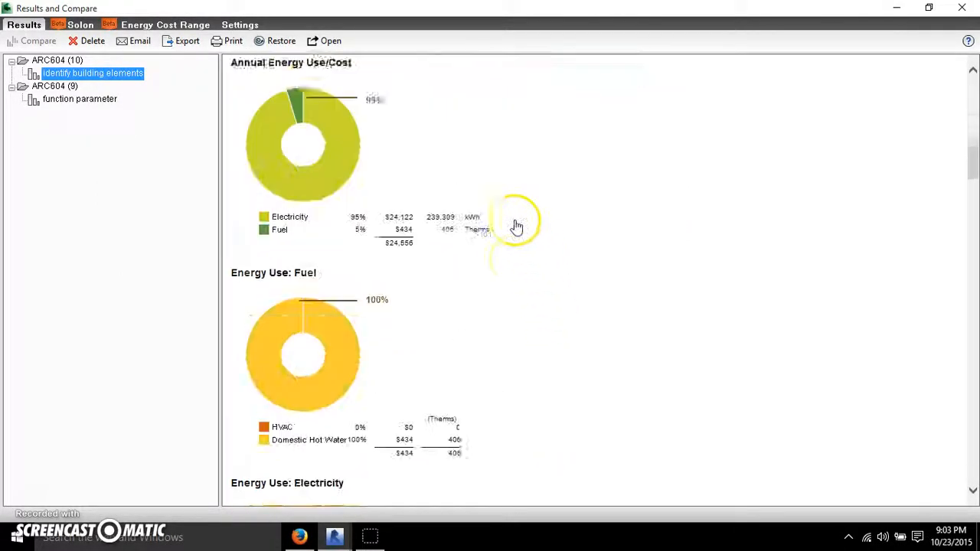
scroll(515, 225, down, 5)
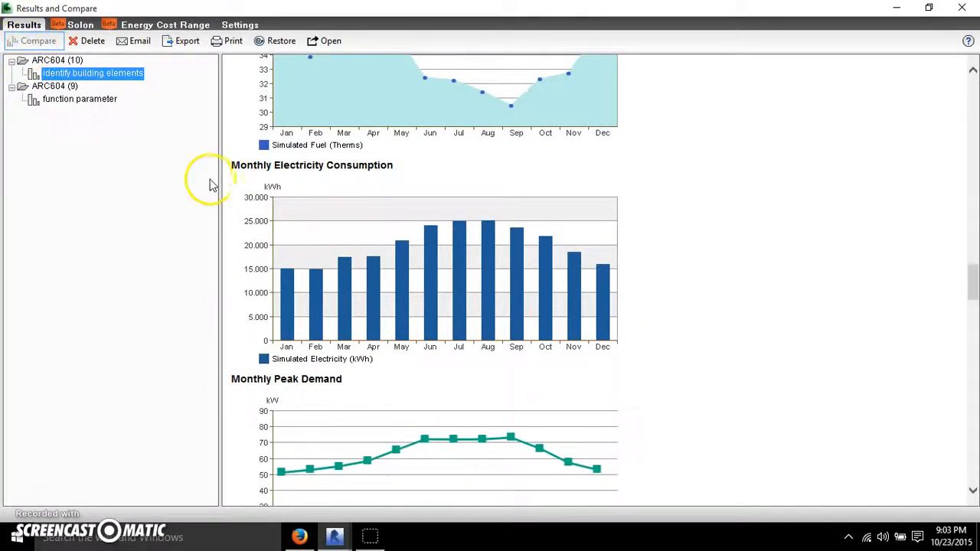
scroll(323, 218, up, 10)
- Return to the Revit model and try the Use Function Parameter option for Building Envelope in the Energy Settings
mouse_move(334, 536)
click(298, 436)
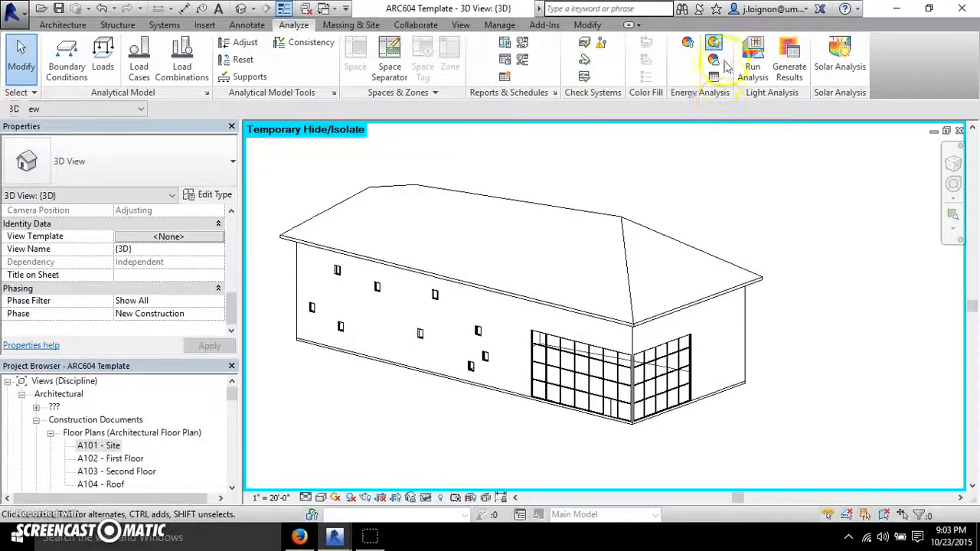
click(686, 45)
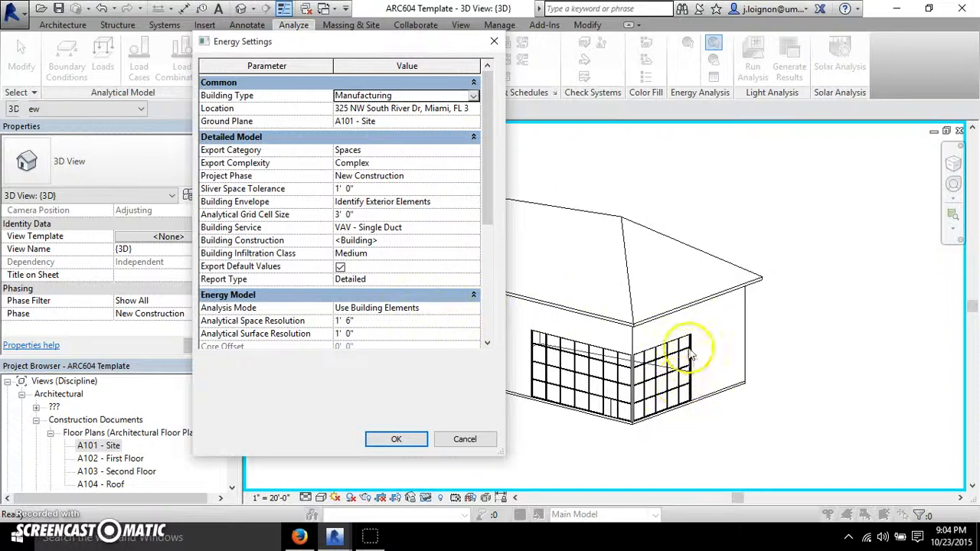
click(475, 202)
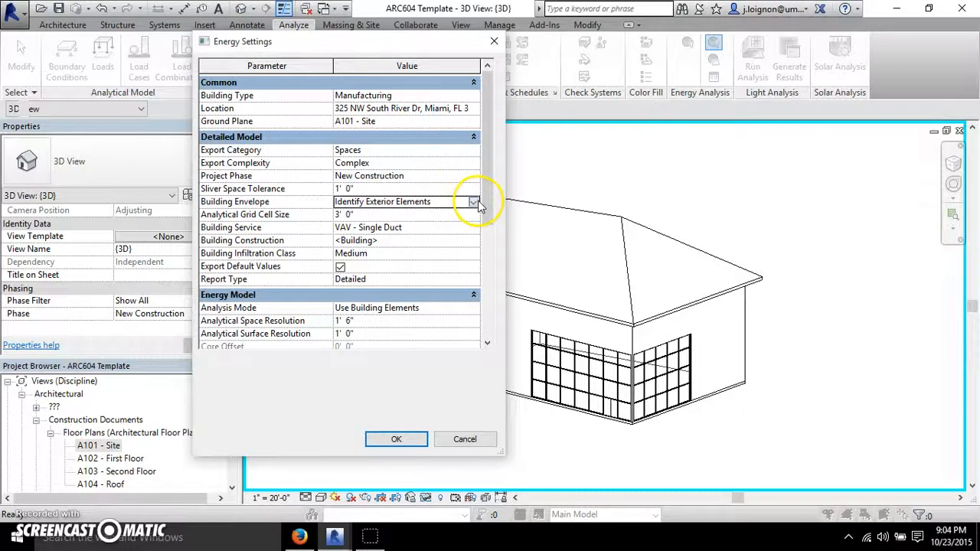
click(473, 202)
click(417, 228)
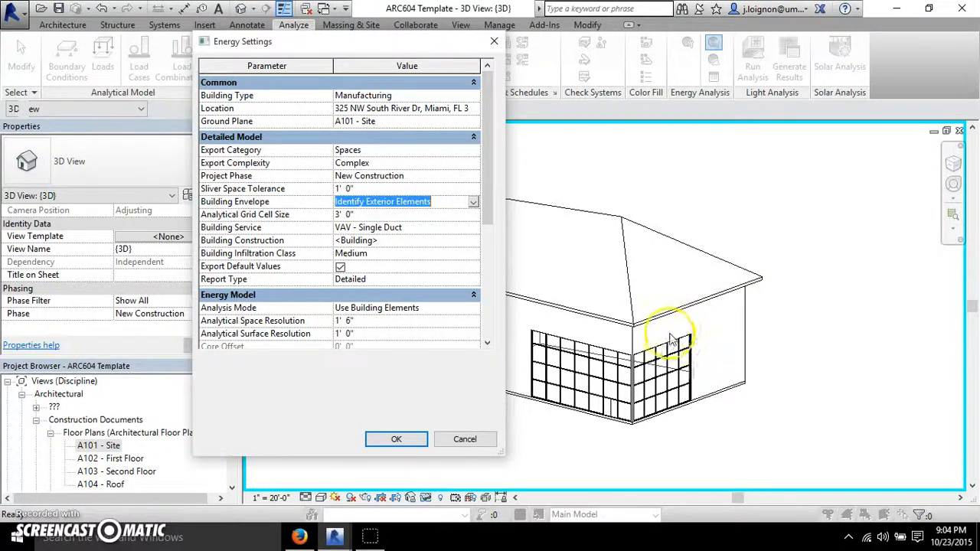
click(472, 203)
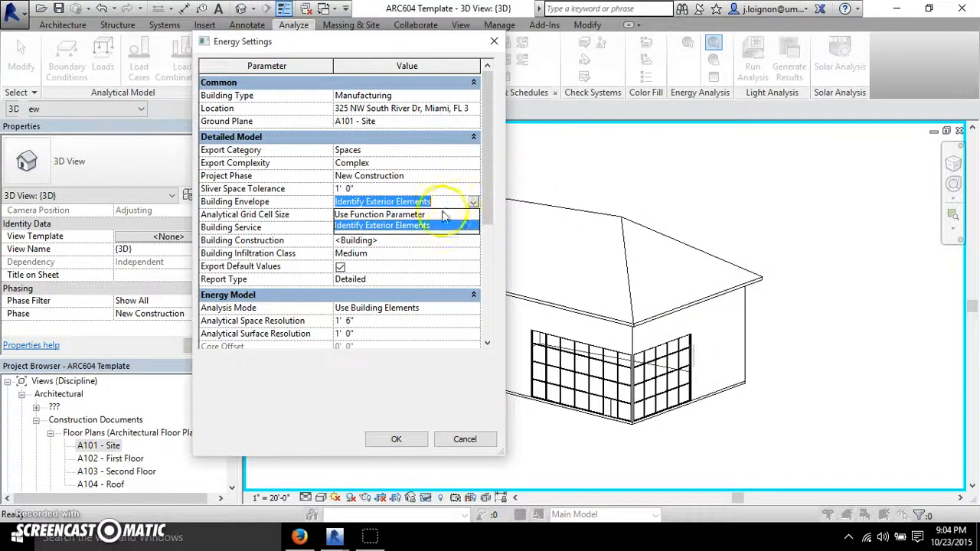
click(425, 214)
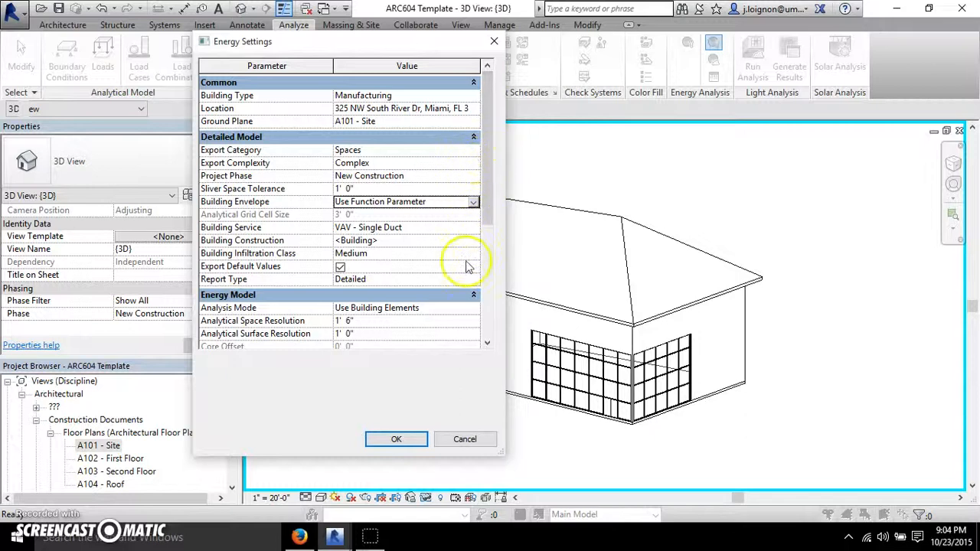
- Review the building construction's analytic overrides in the Energy Settings, and cancel both dialogs without saving
click(370, 240)
click(471, 239)
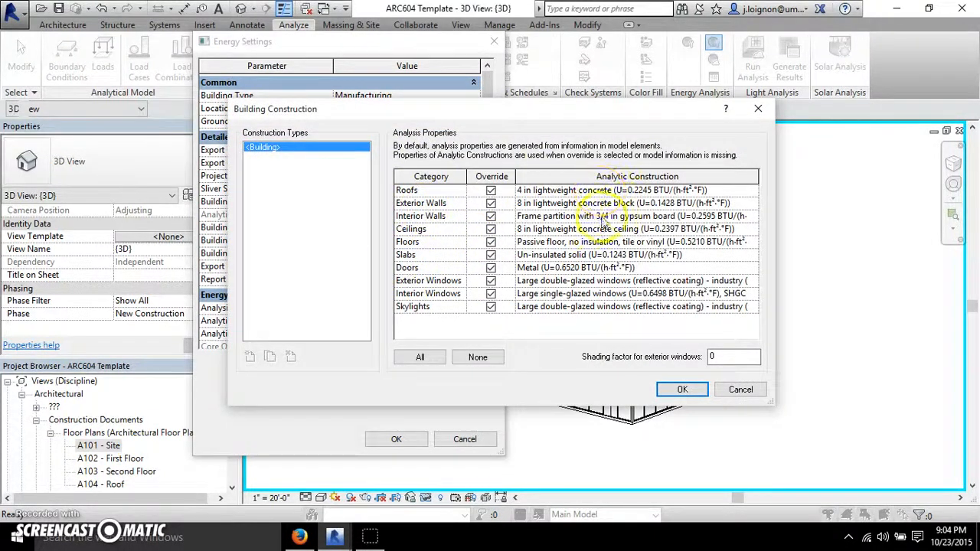
click(739, 390)
click(464, 438)
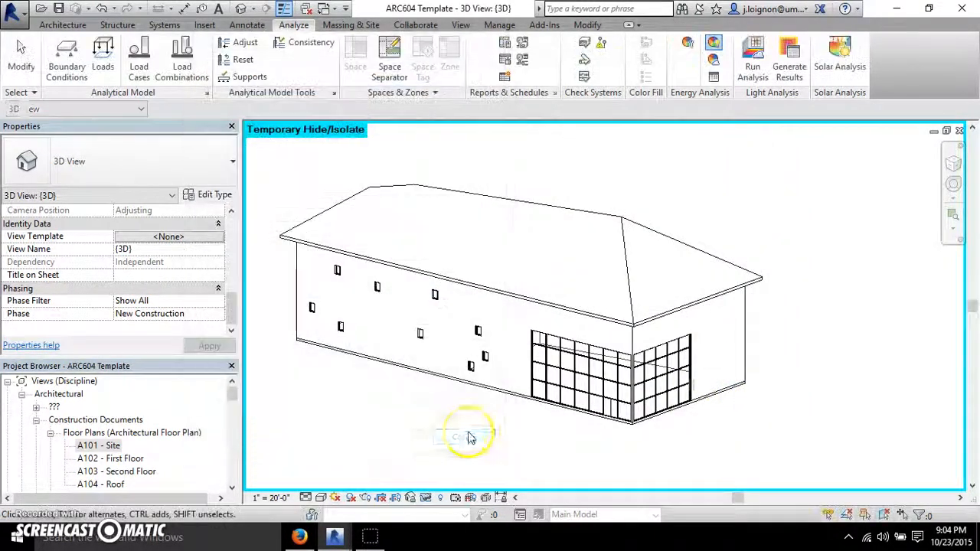
- Switch to Results and Compare and generate a compare report of the "function parameter" and "identify building elements" runs
click(335, 538)
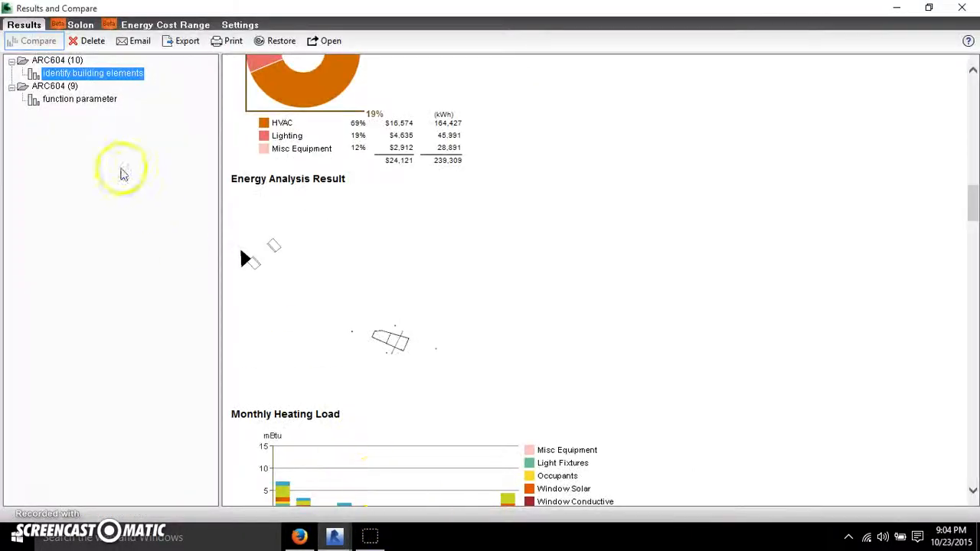
click(61, 100)
ctrl+click(84, 73)
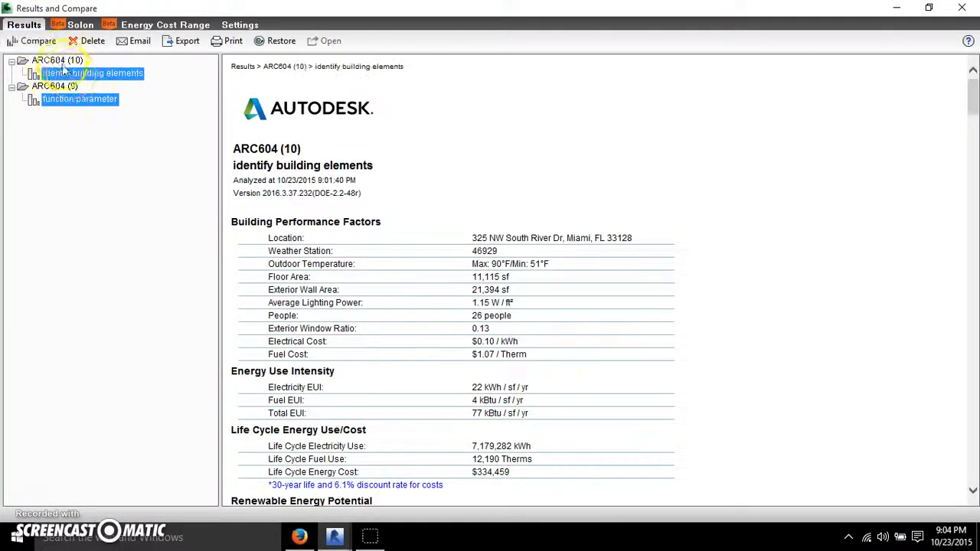
click(38, 41)
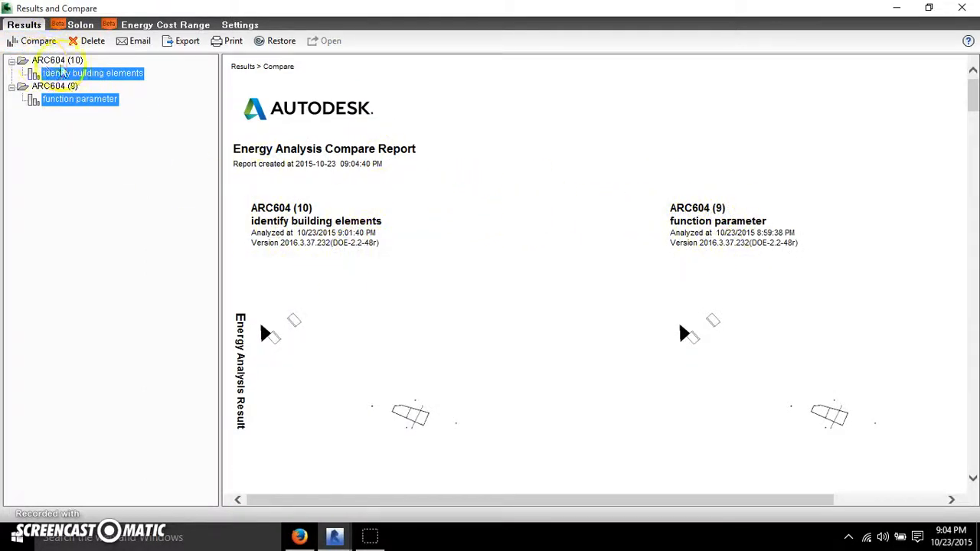
- Examine both runs' performance factors, energy use intensity and life cycle costs side by side, and close Results and Compare
scroll(536, 257, down, 8)
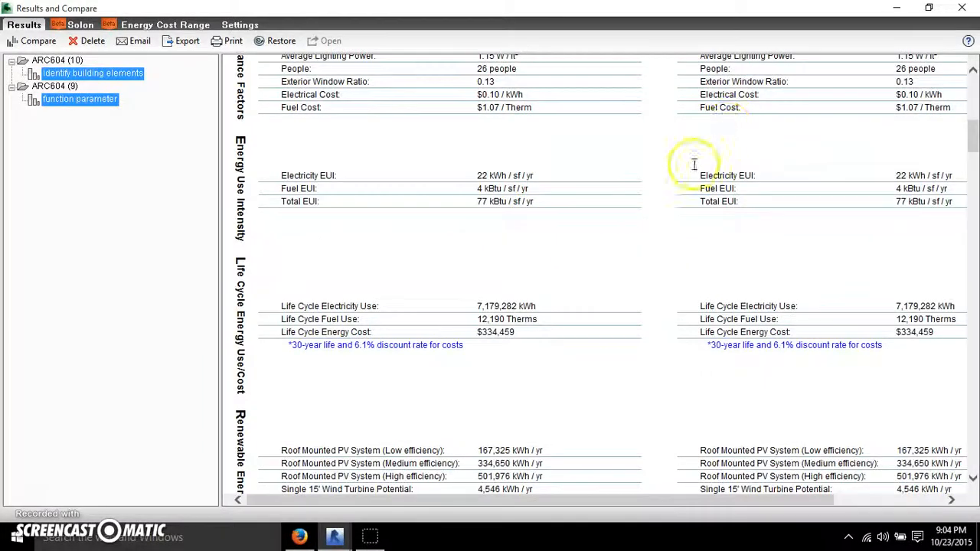
scroll(595, 207, up, 7)
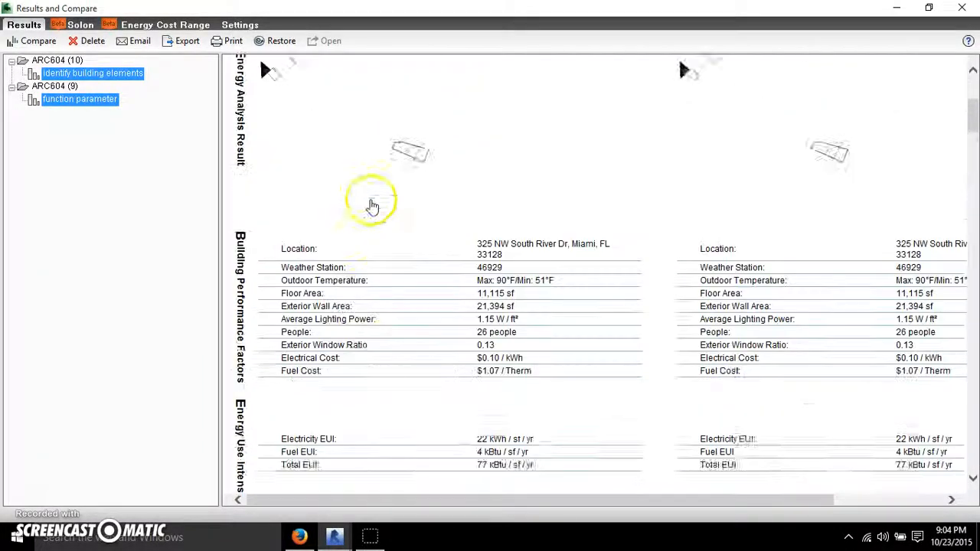
scroll(371, 206, up, 1)
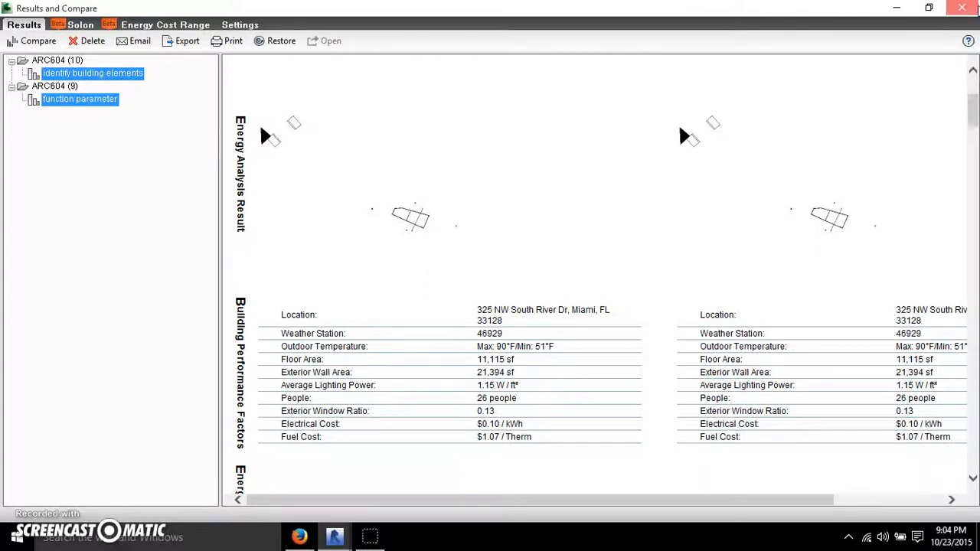
click(963, 8)
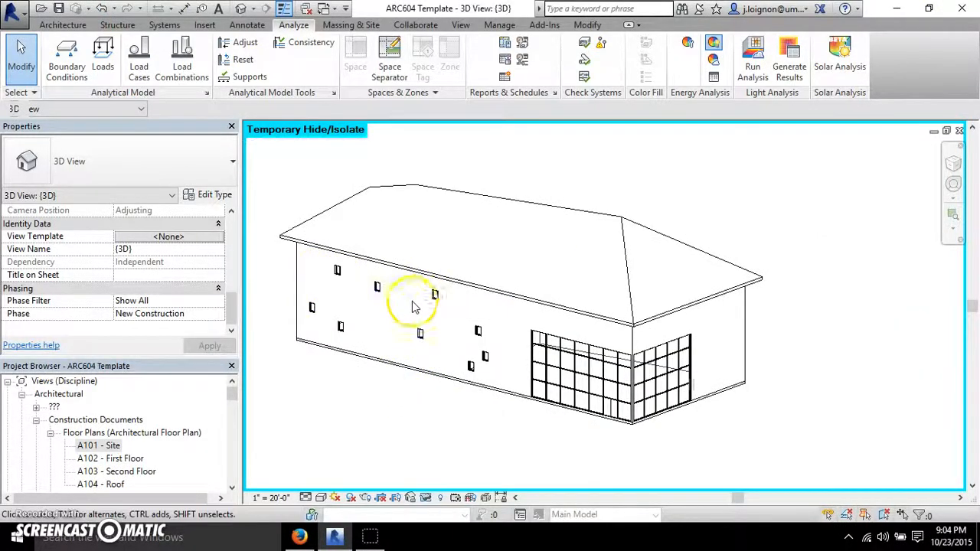
- Try Use Function Parameter for Building Envelope and a 6 in heavyweight concrete with 1 in insulation roof construction, and cancel the construction dialog
click(713, 43)
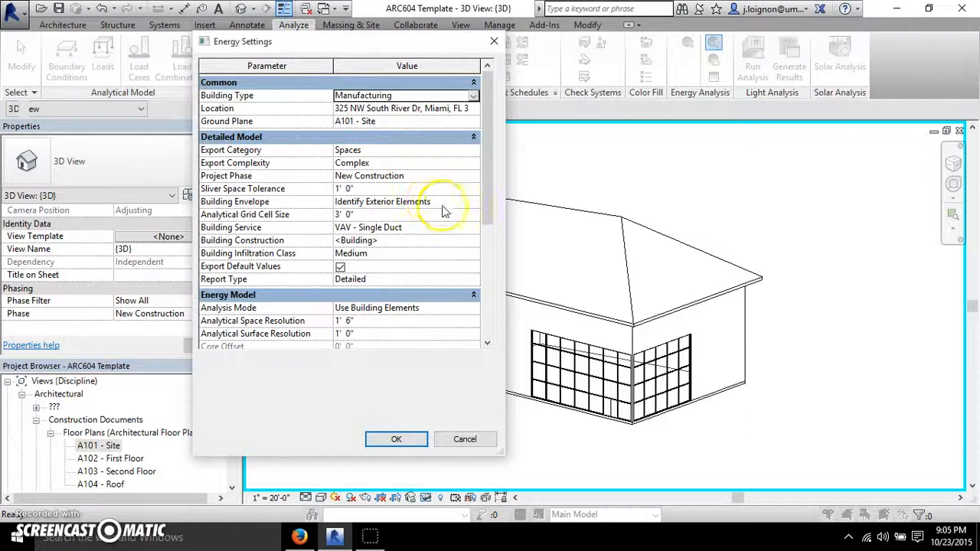
click(473, 202)
click(458, 214)
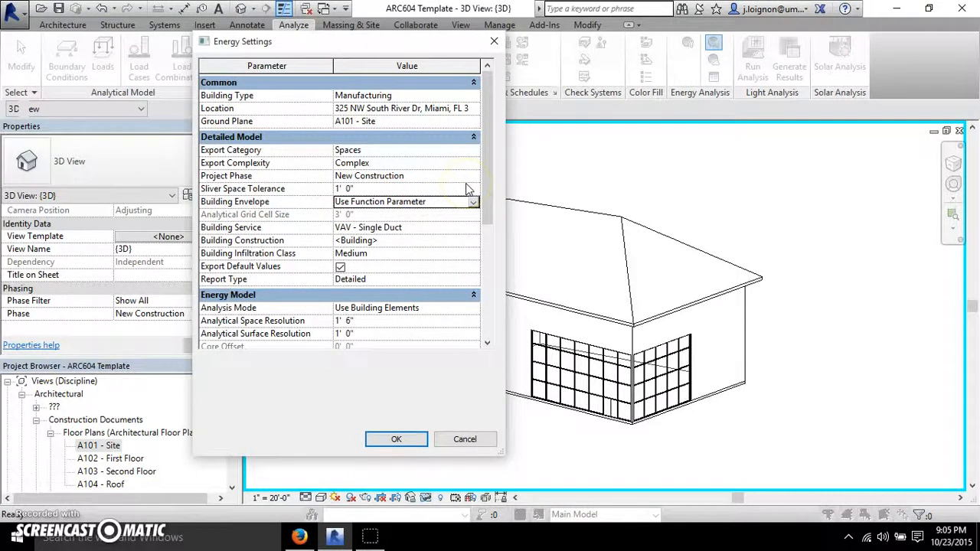
click(416, 227)
click(473, 240)
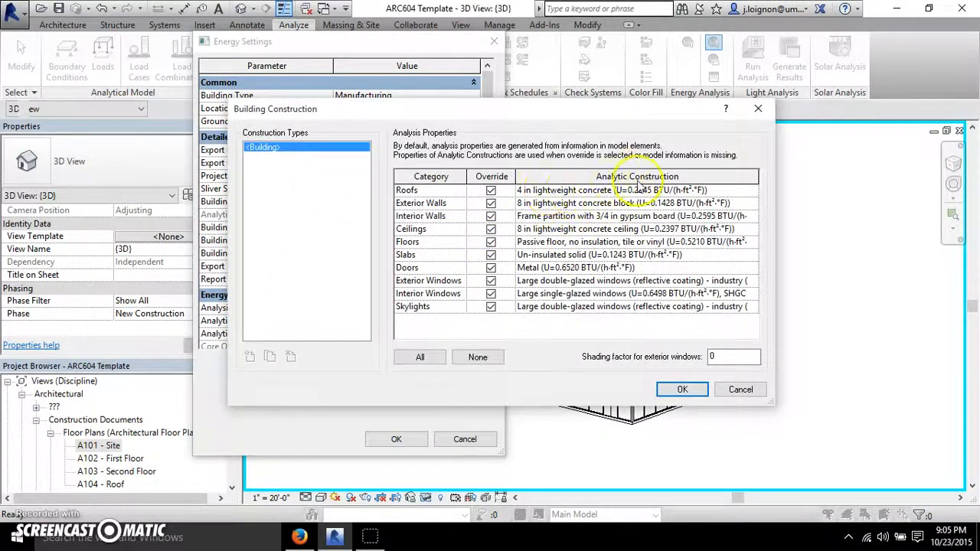
click(751, 191)
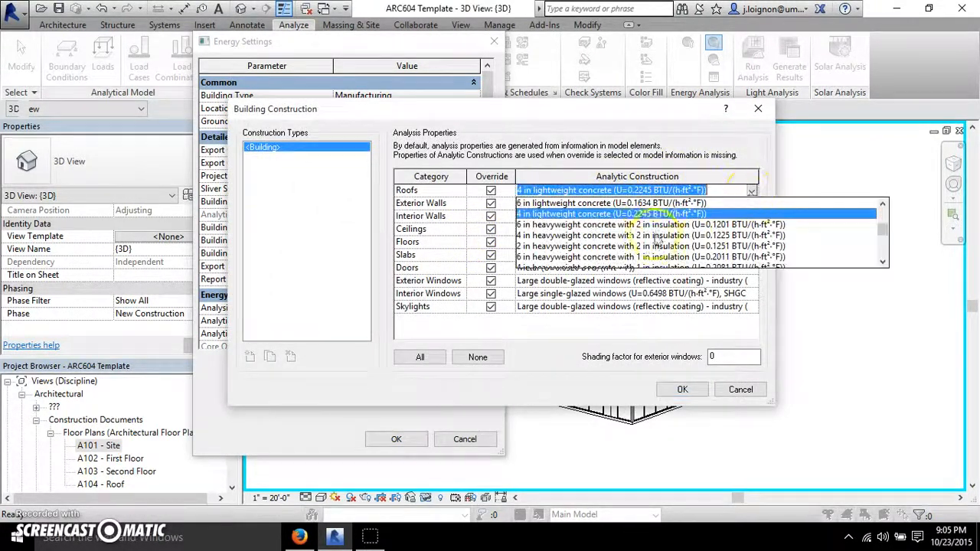
click(574, 245)
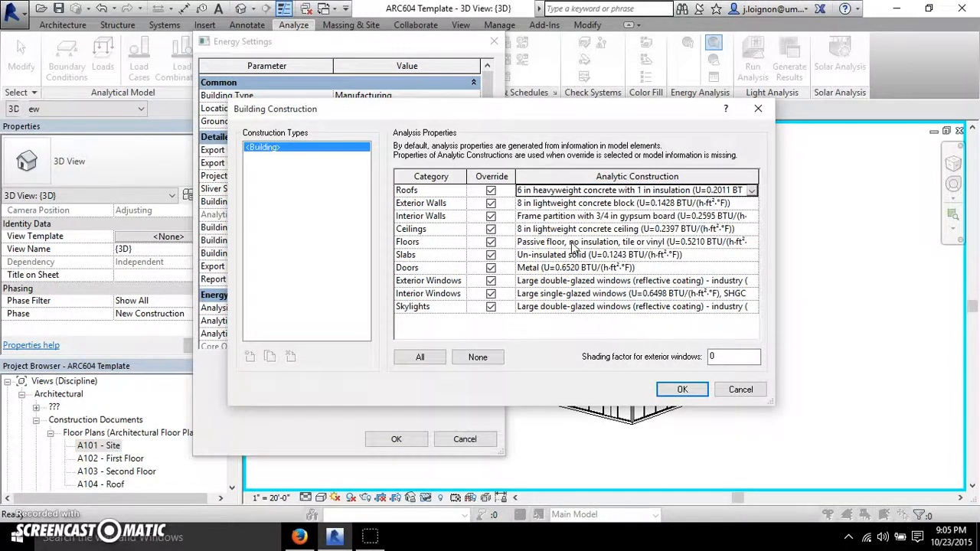
click(740, 389)
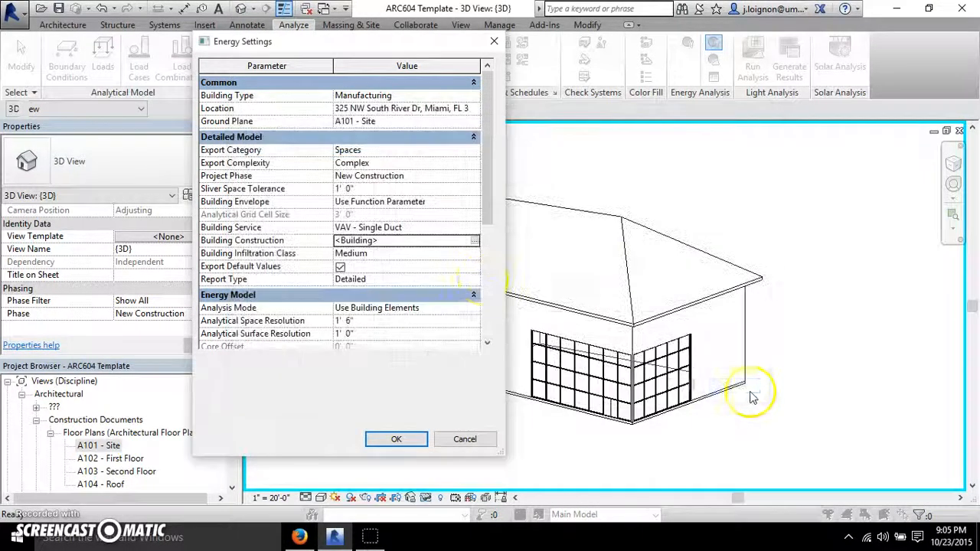
- Set the Building Envelope to Identify Exterior Elements and accept the Energy Settings
click(472, 201)
click(473, 201)
click(391, 227)
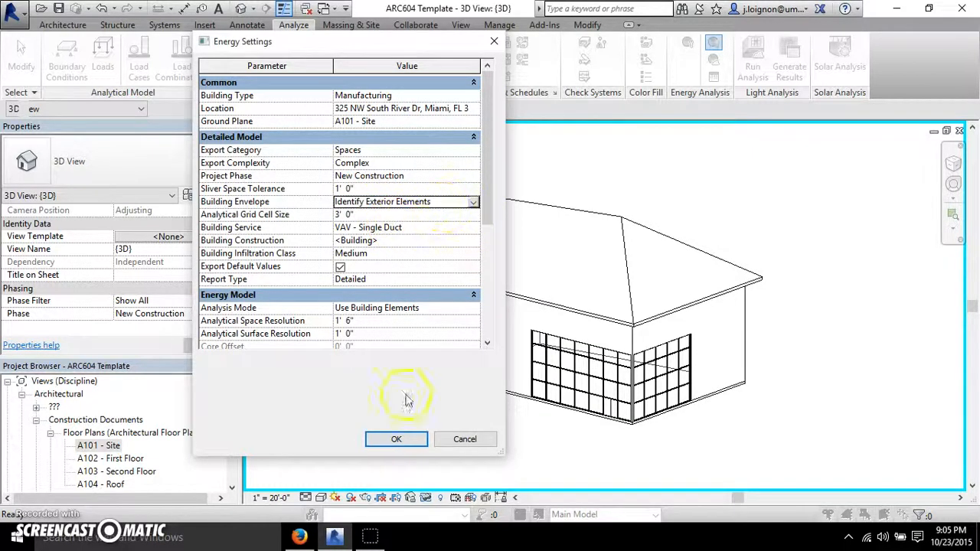
click(396, 439)
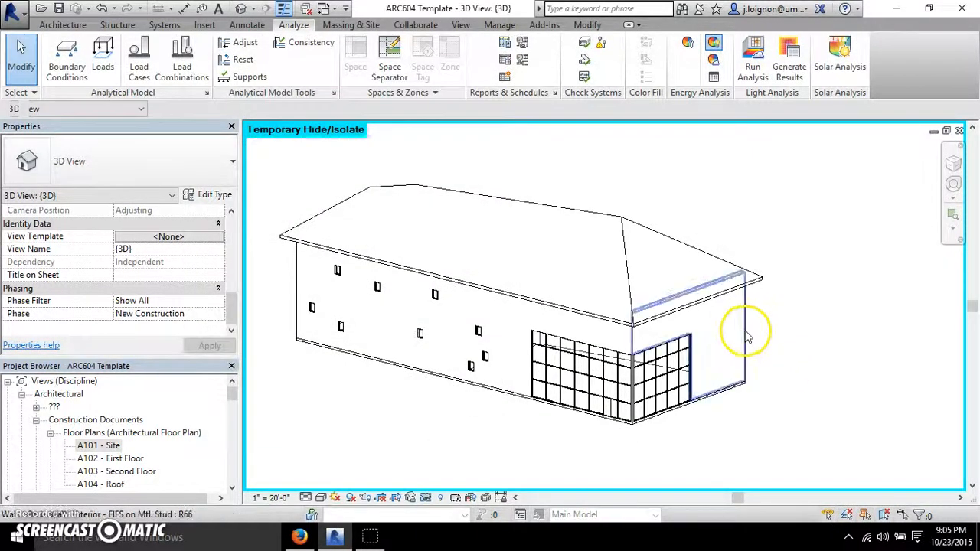
- Set the rigid insulation layer in the roof type's assembly to 6 inches thick and accept the type changes
click(727, 265)
click(214, 194)
click(739, 202)
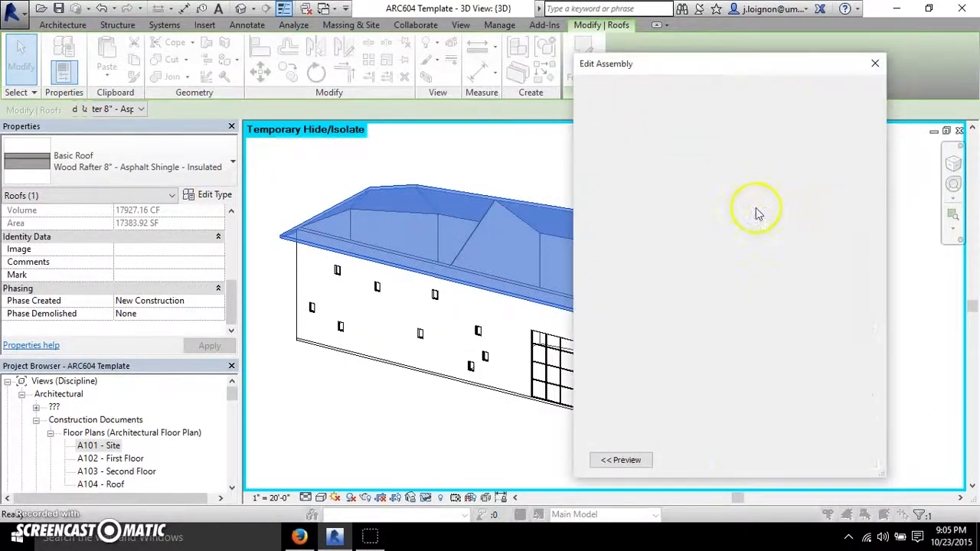
double_click(740, 200)
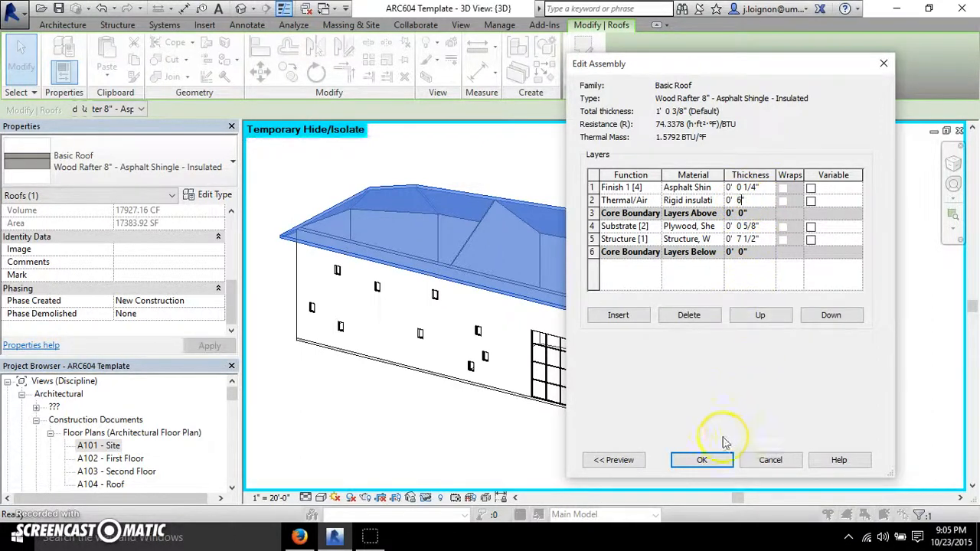
click(701, 459)
click(700, 459)
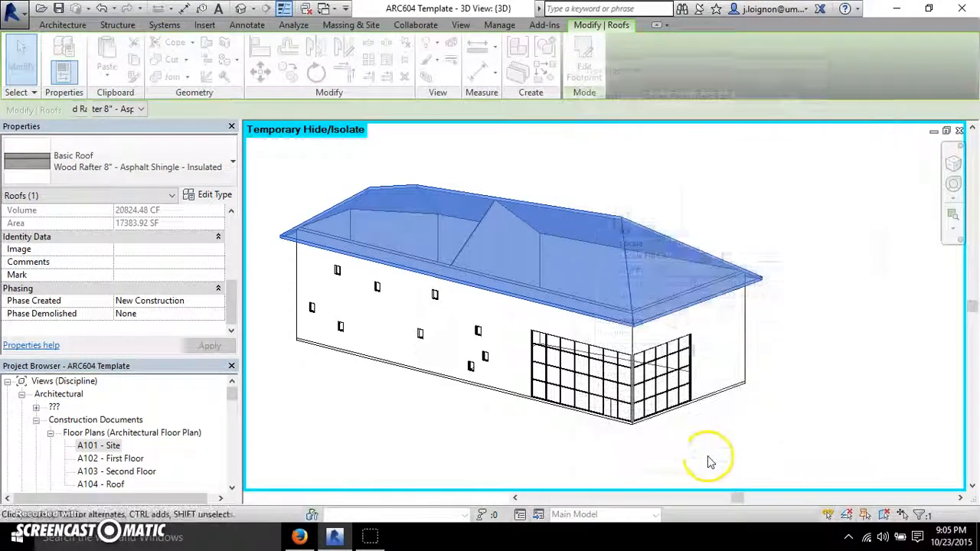
click(708, 462)
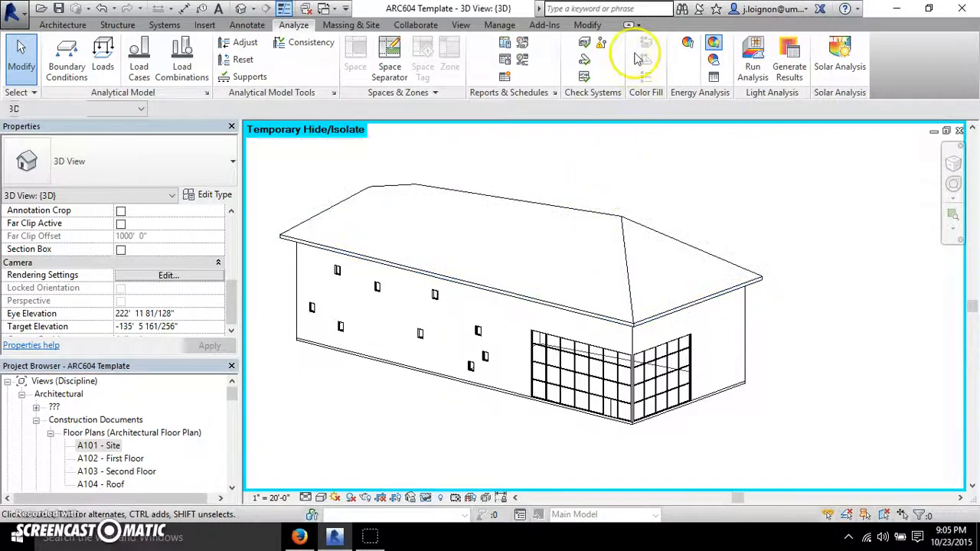
- Try both Building Envelope options, Use Function Parameter and Identify Exterior Elements, in the Energy Settings and cancel the dialog
click(685, 44)
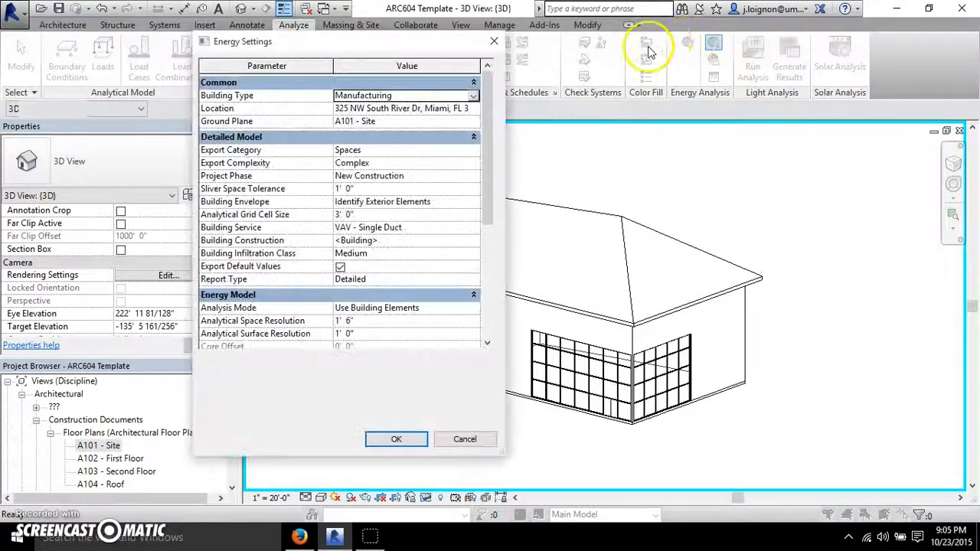
click(475, 201)
click(472, 201)
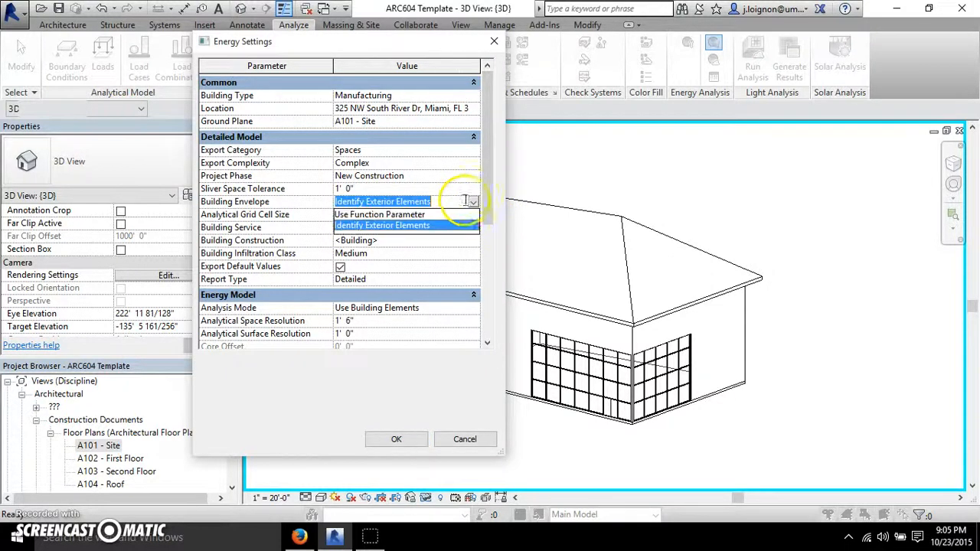
click(408, 214)
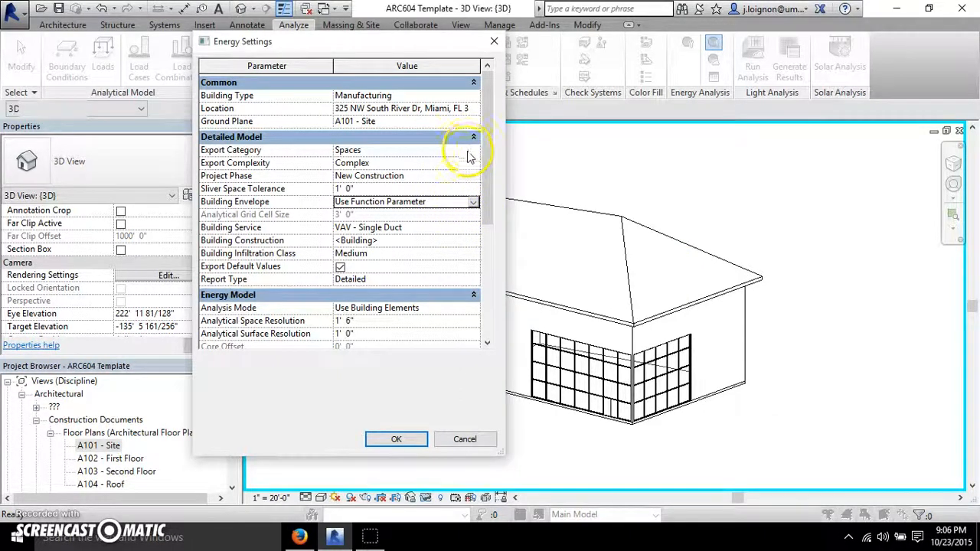
click(472, 202)
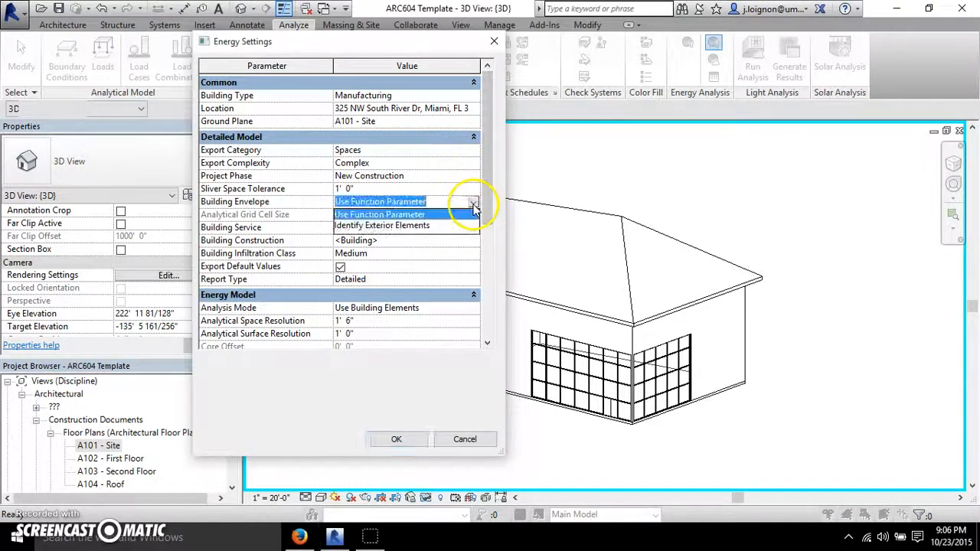
click(429, 226)
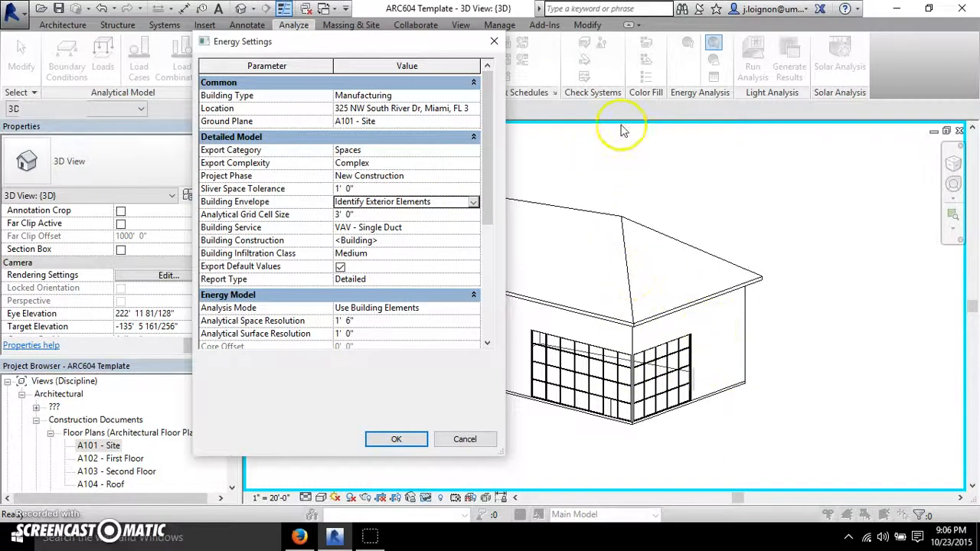
click(465, 439)
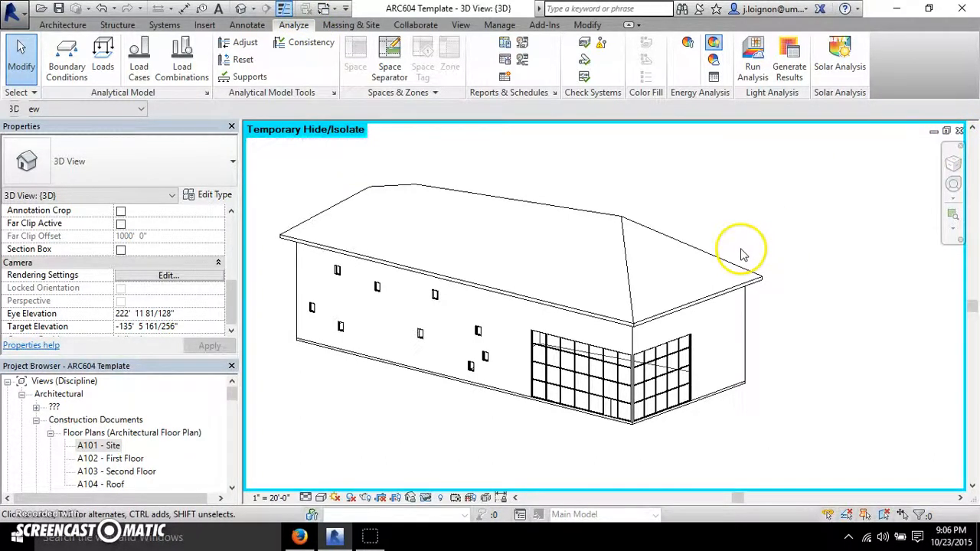
- Switch to the Daeduls Winery project and view the piping and ductwork in its mechanical 3D views, including Mechanical Copy 2
click(932, 131)
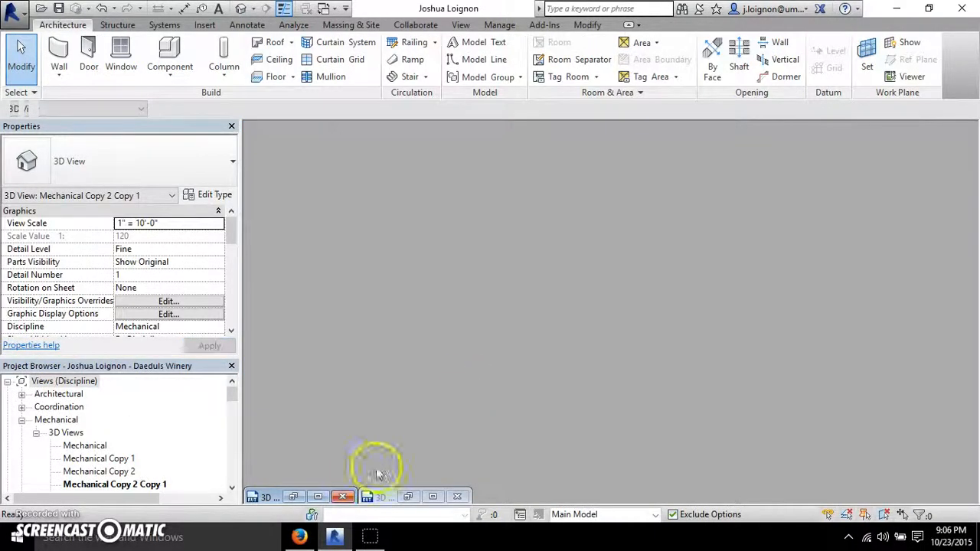
click(319, 497)
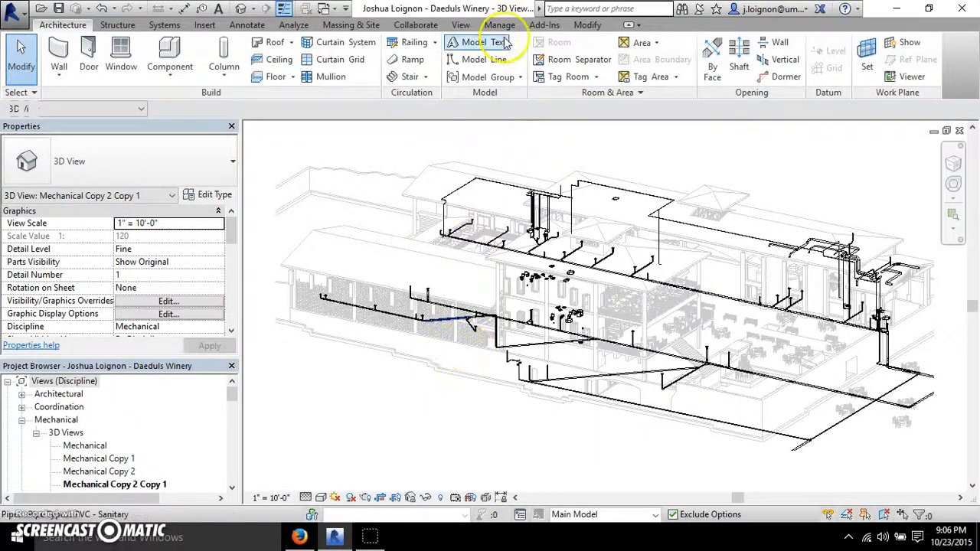
middle_drag(815, 215, 767, 199)
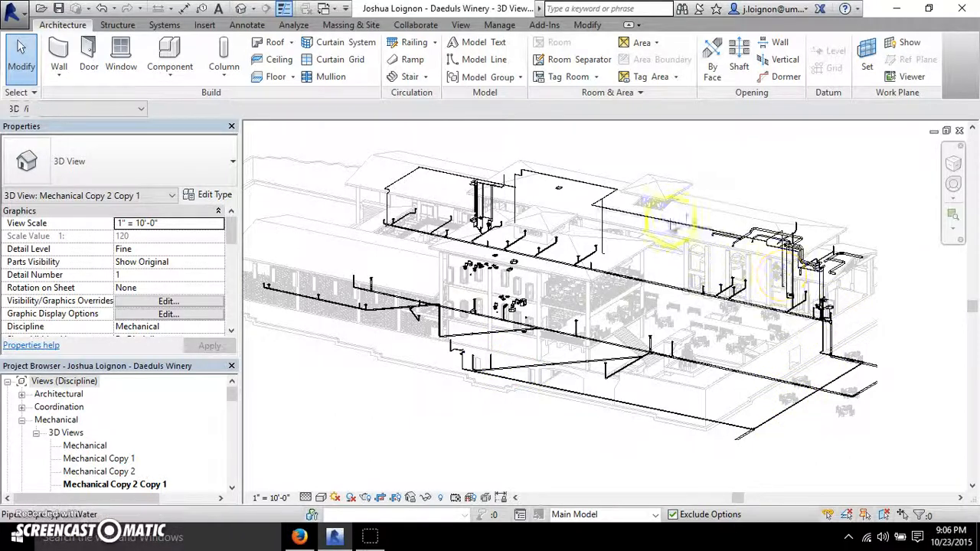
click(101, 470)
double_click(101, 471)
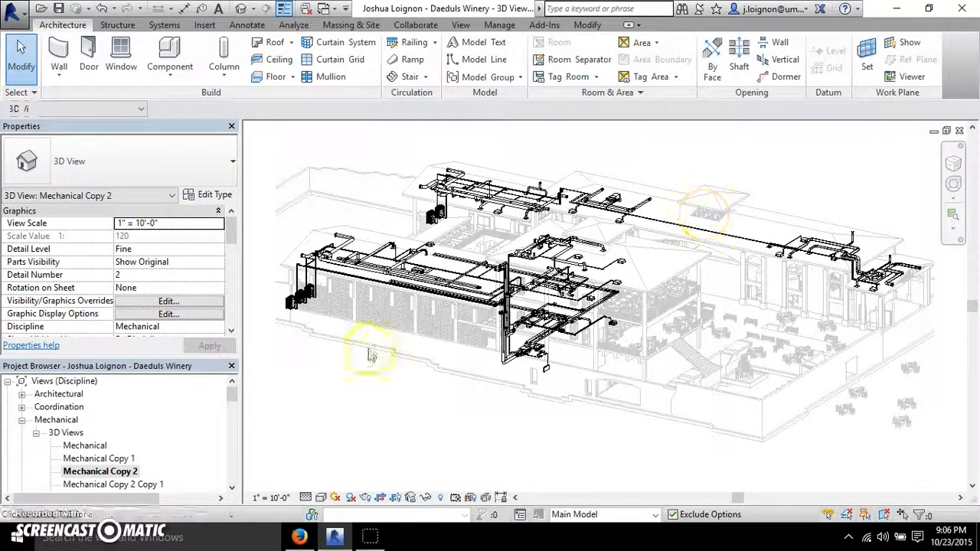
click(85, 444)
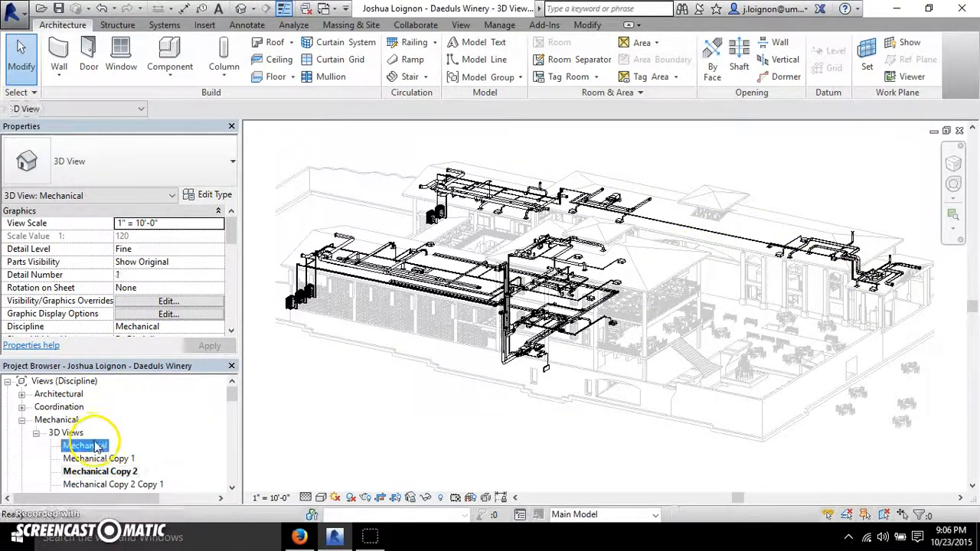
- Open the winery project's Space Schedule and review the listed space names, levels and space types
click(22, 420)
scroll(61, 413, down, 3)
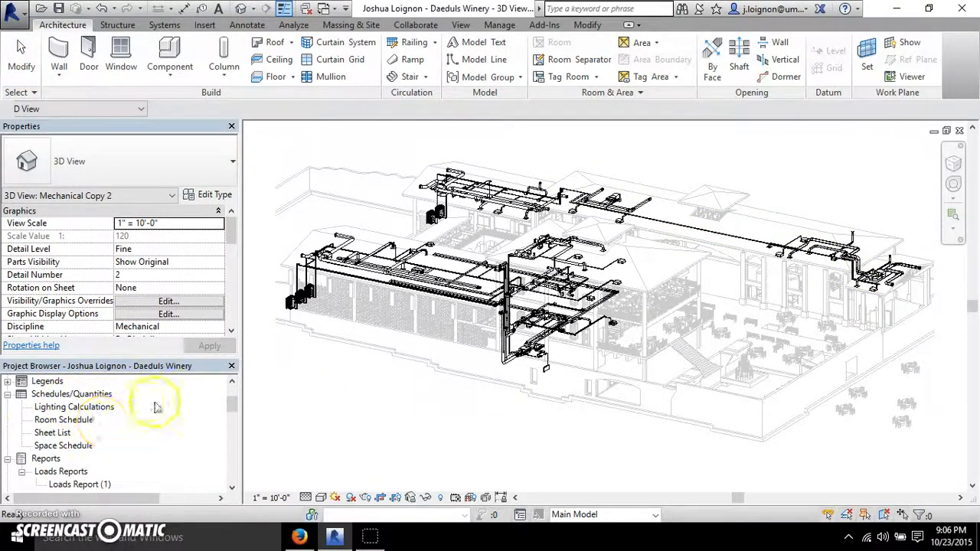
double_click(65, 446)
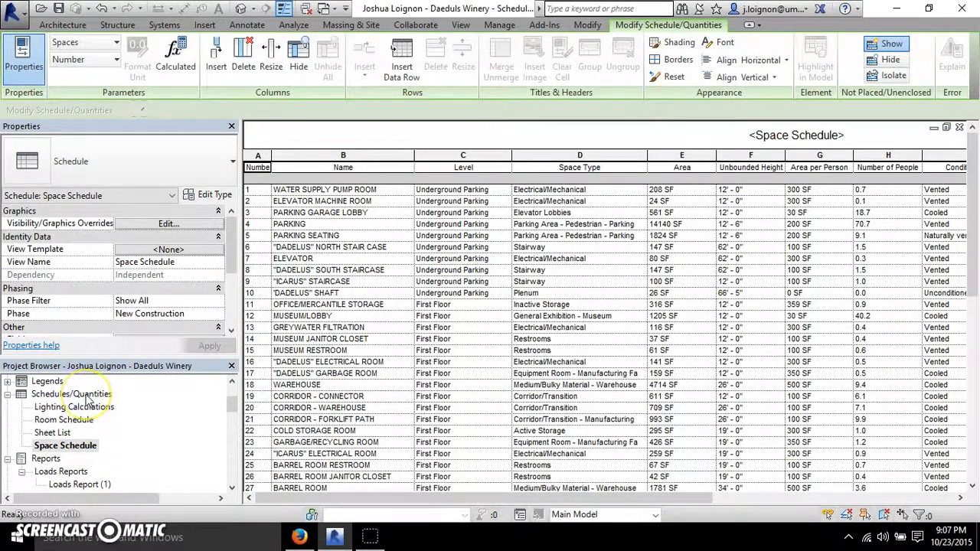
click(358, 223)
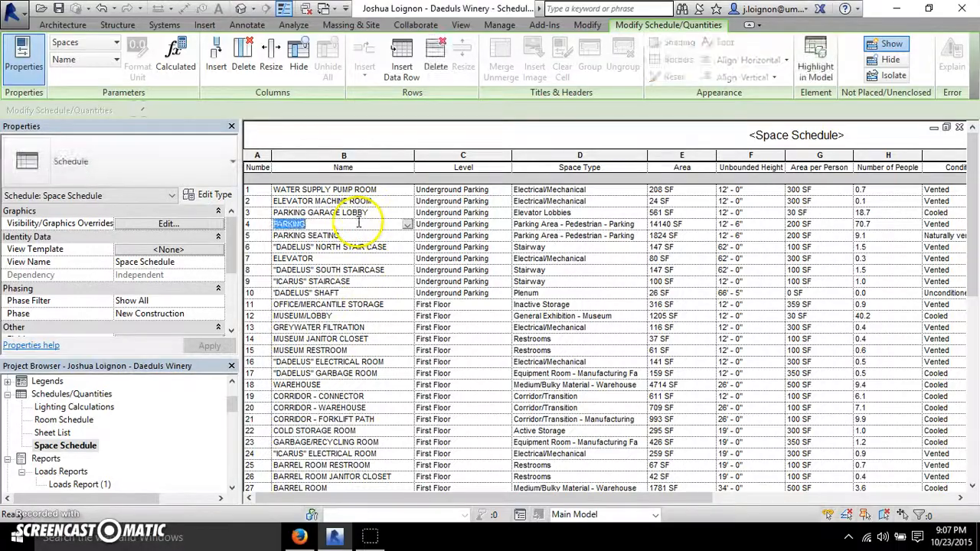
click(329, 418)
drag(974, 197, 971, 138)
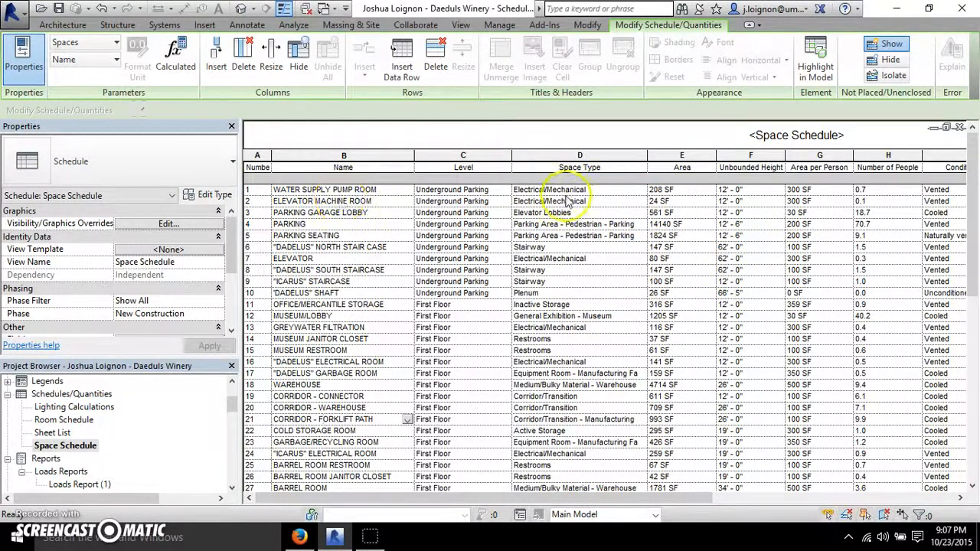
- Examine the Space Schedule's area per person, number of people, condition type, supply airflow, outside air and zone columns
drag(571, 499, 684, 498)
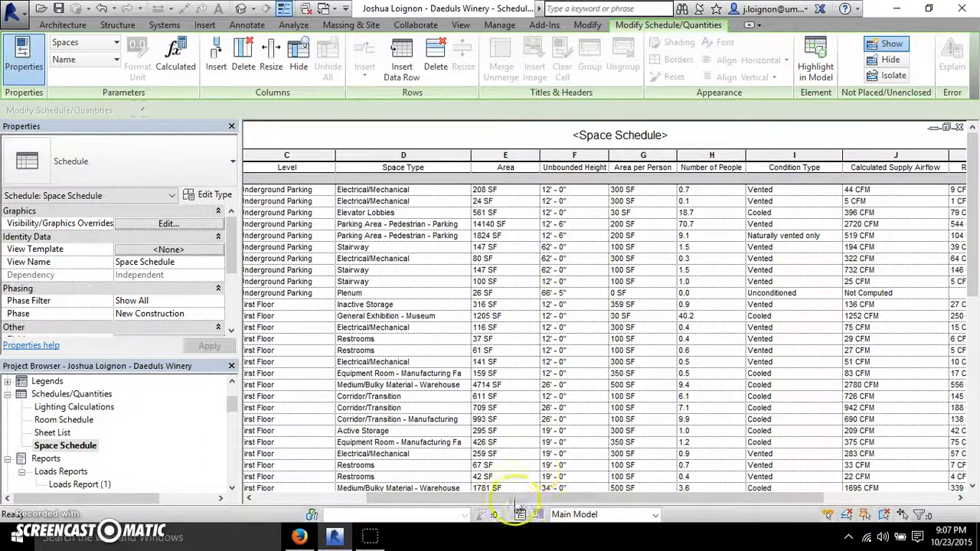
drag(498, 499, 561, 498)
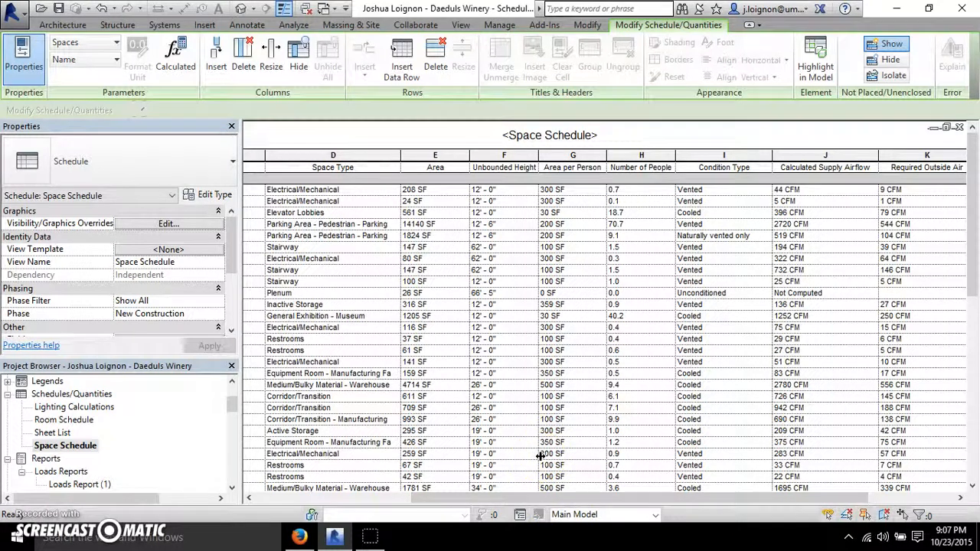
click(574, 199)
click(567, 213)
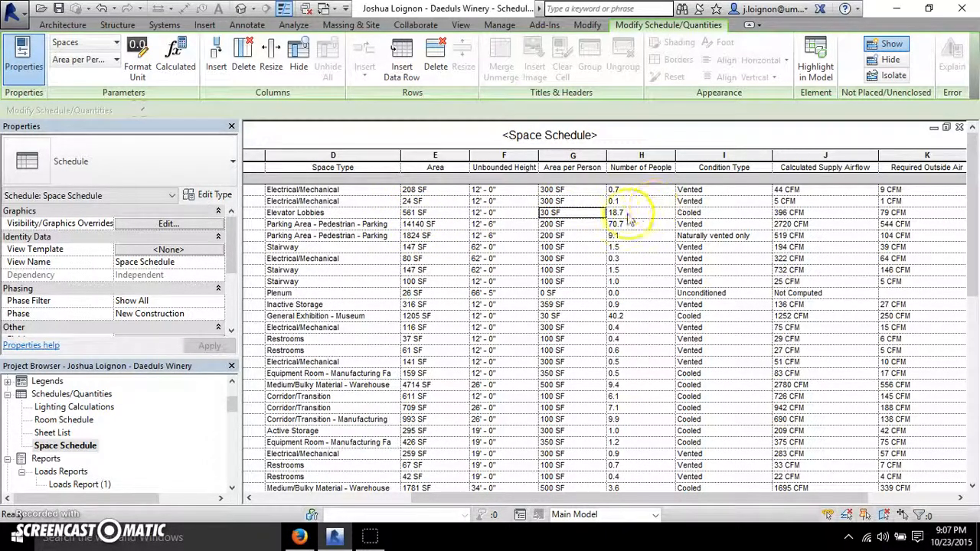
drag(660, 499, 749, 502)
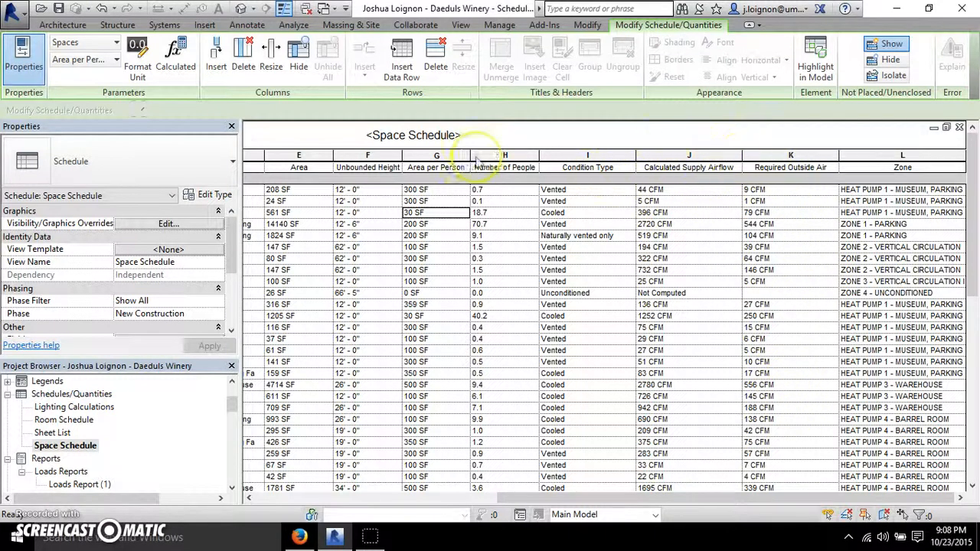
drag(688, 498, 375, 492)
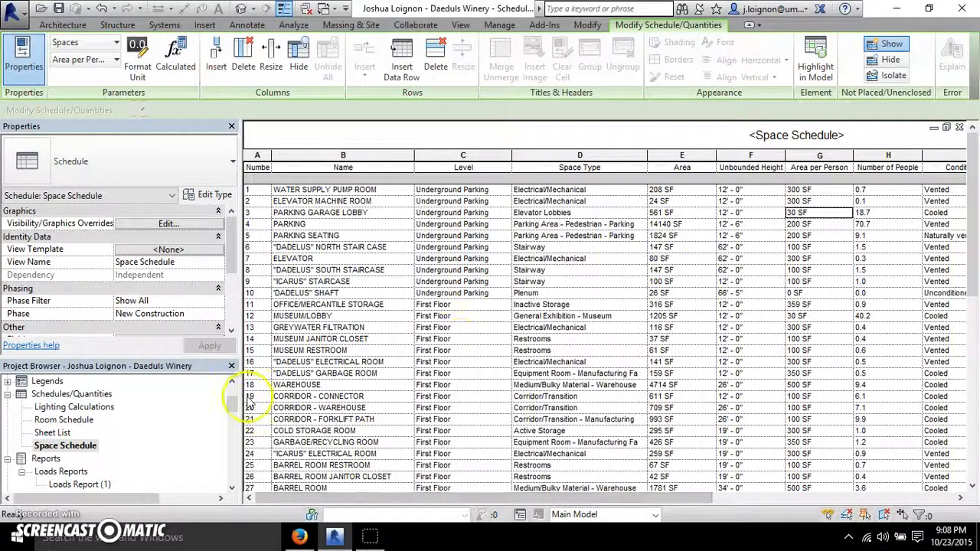
- Open Loads Report (1) from the winery project's reports
click(81, 445)
scroll(91, 432, down, 1)
click(80, 458)
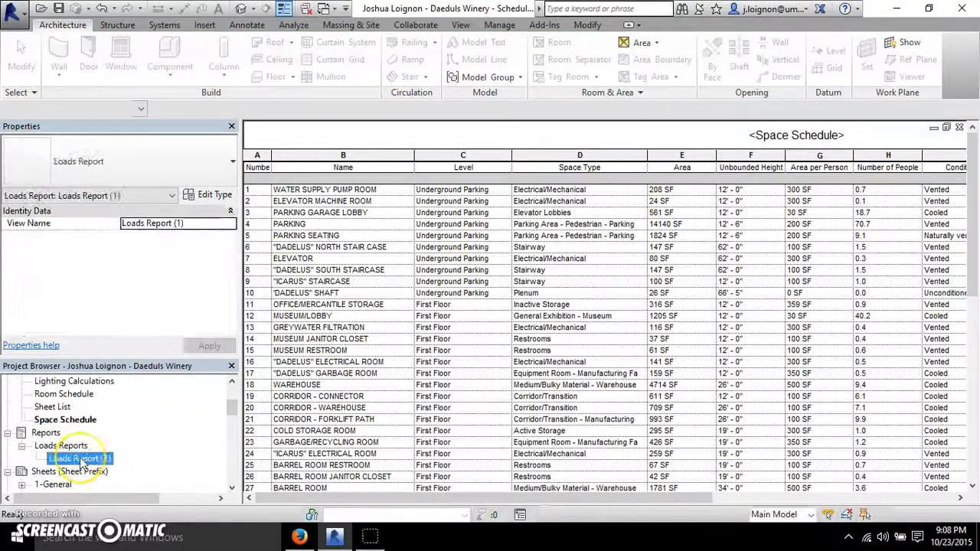
double_click(80, 459)
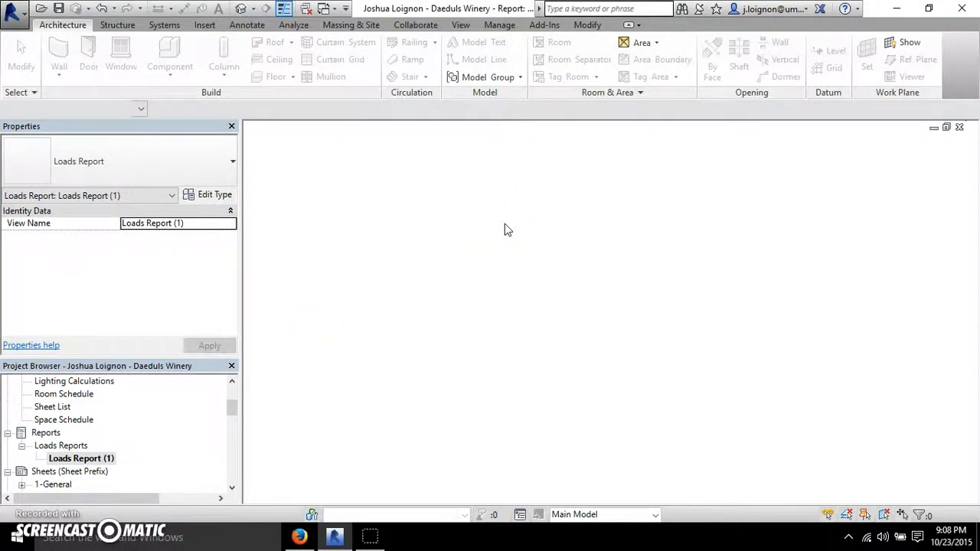
click(80, 458)
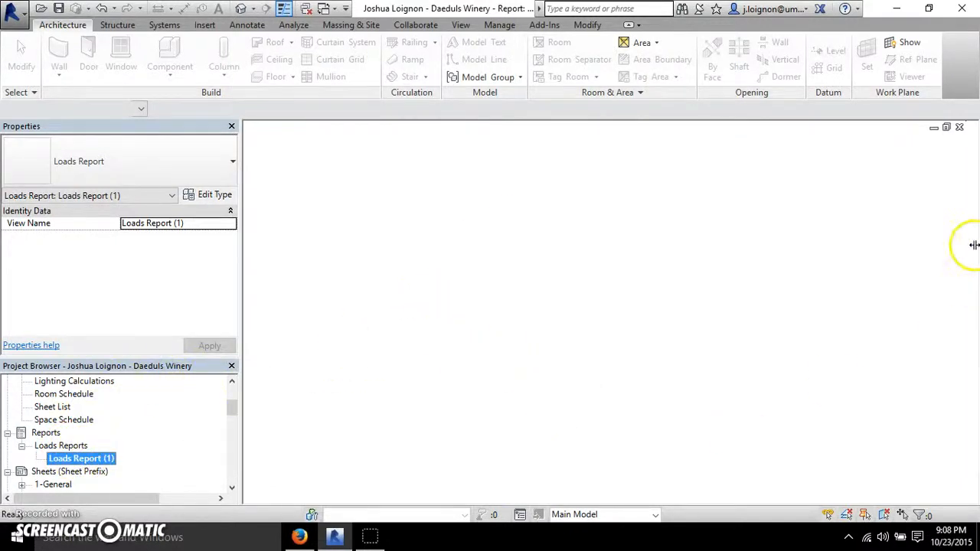
click(652, 262)
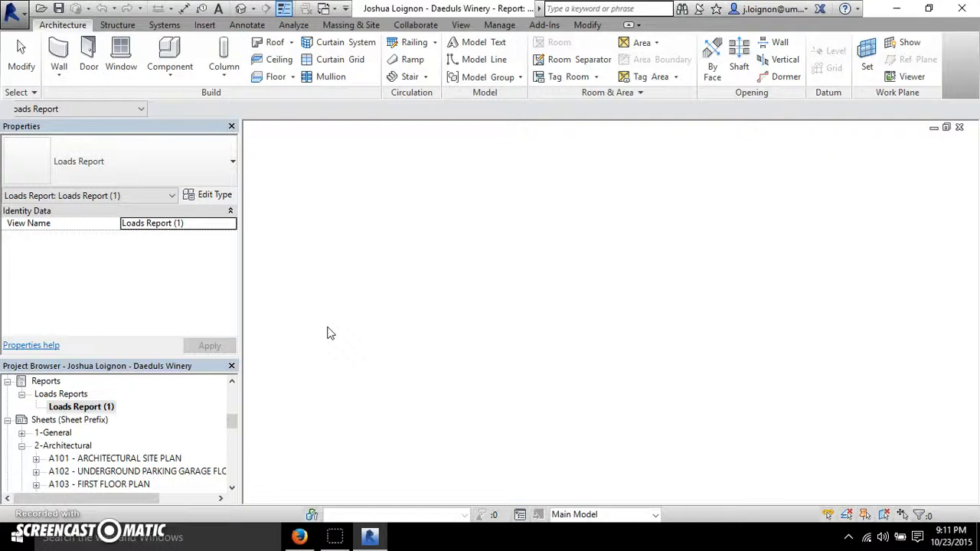
click(348, 351)
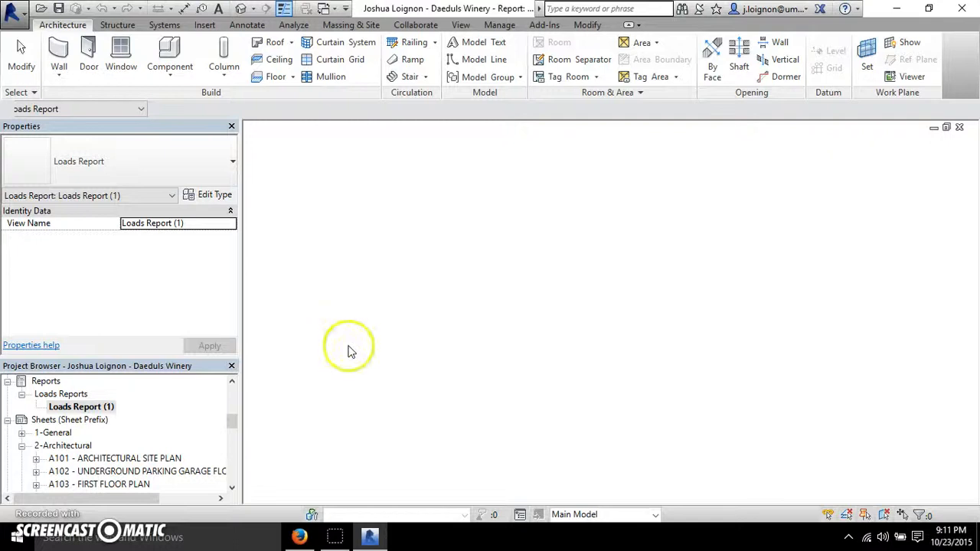